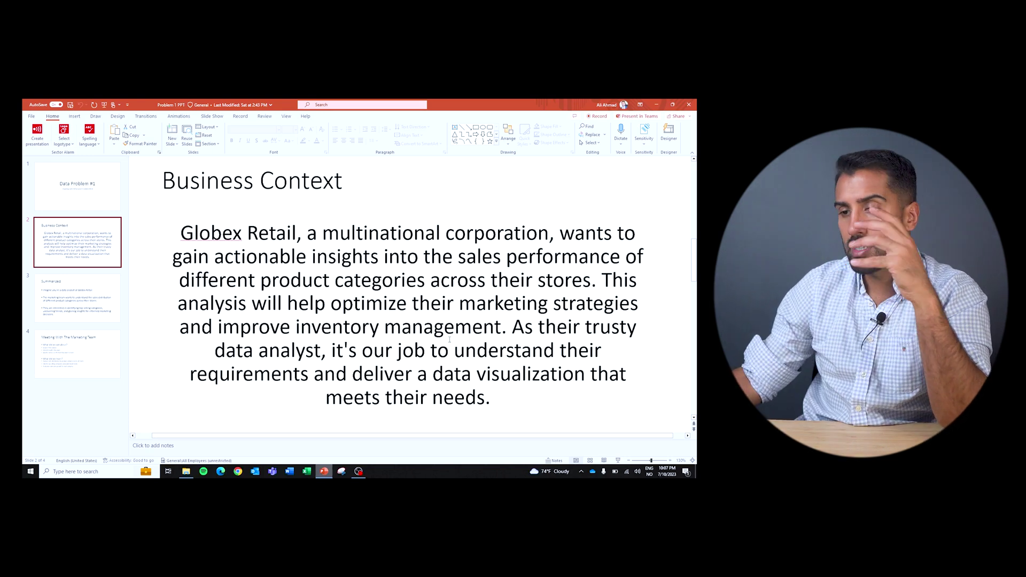
- Go to slide 3, 'Summarized', in the PowerPoint problem brief
click(92, 292)
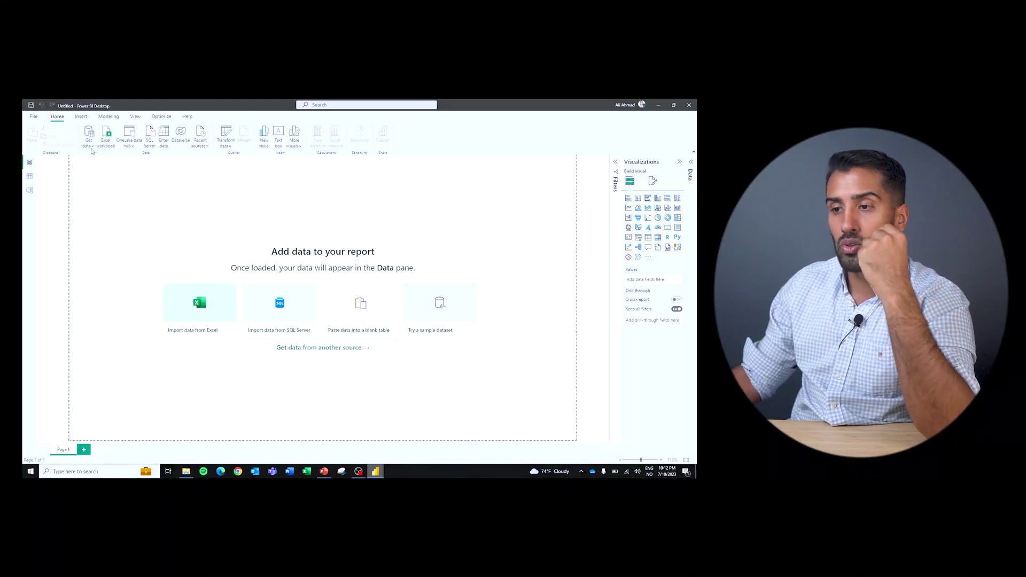
- Import Table1 from the Data.xlsx Excel workbook and open it in Power Query Editor
click(88, 143)
click(104, 170)
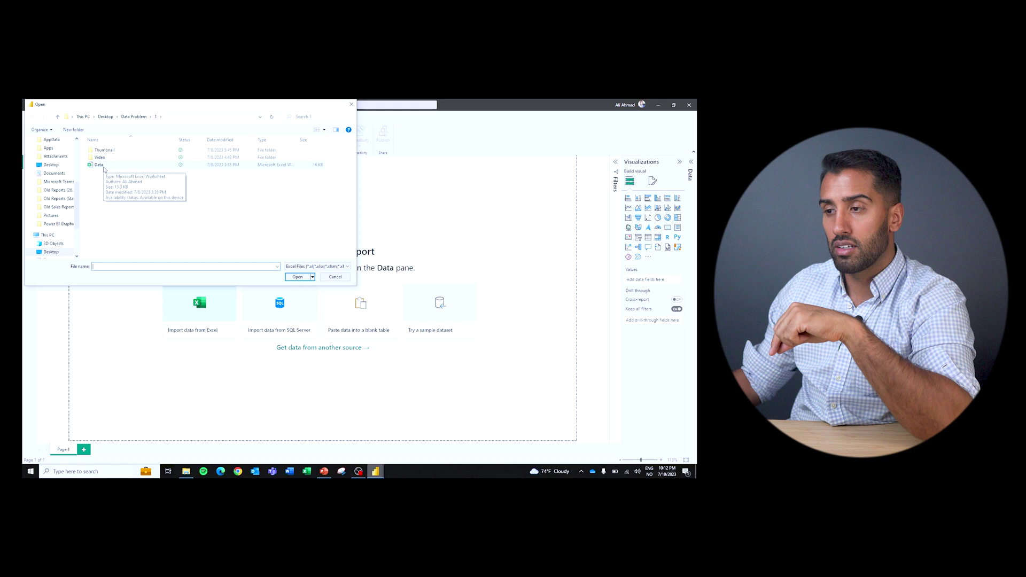
double_click(99, 165)
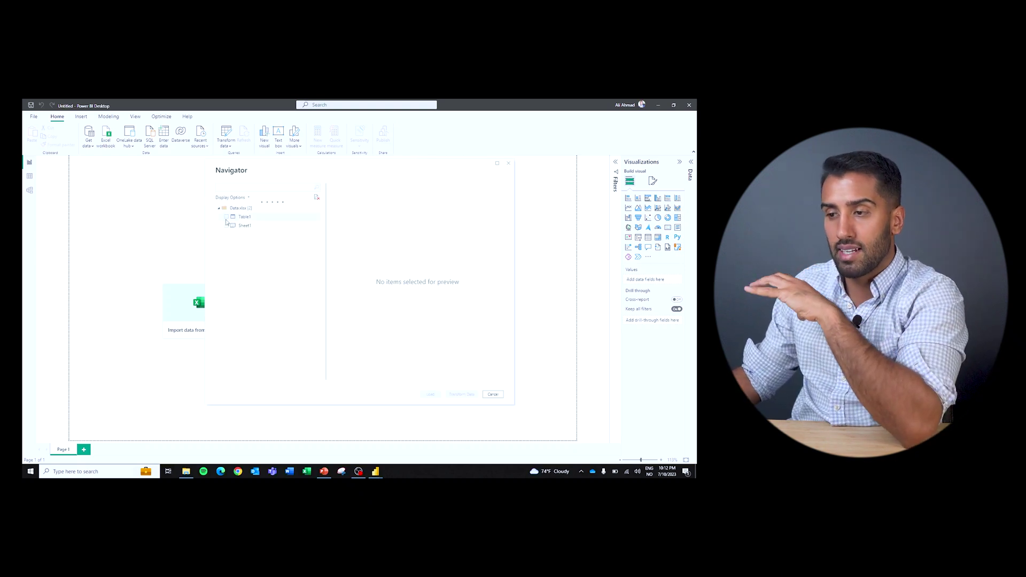
click(226, 216)
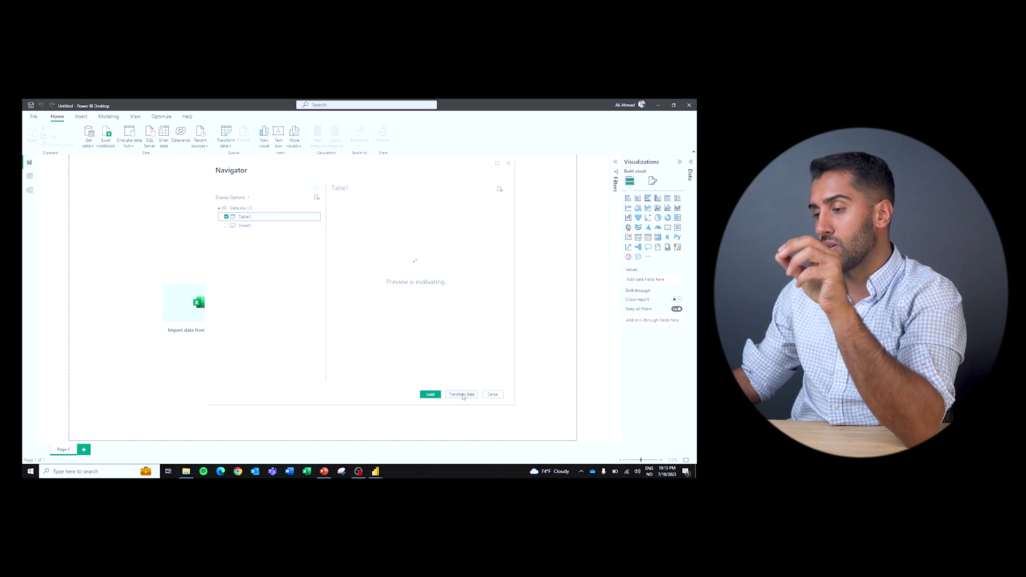
click(462, 395)
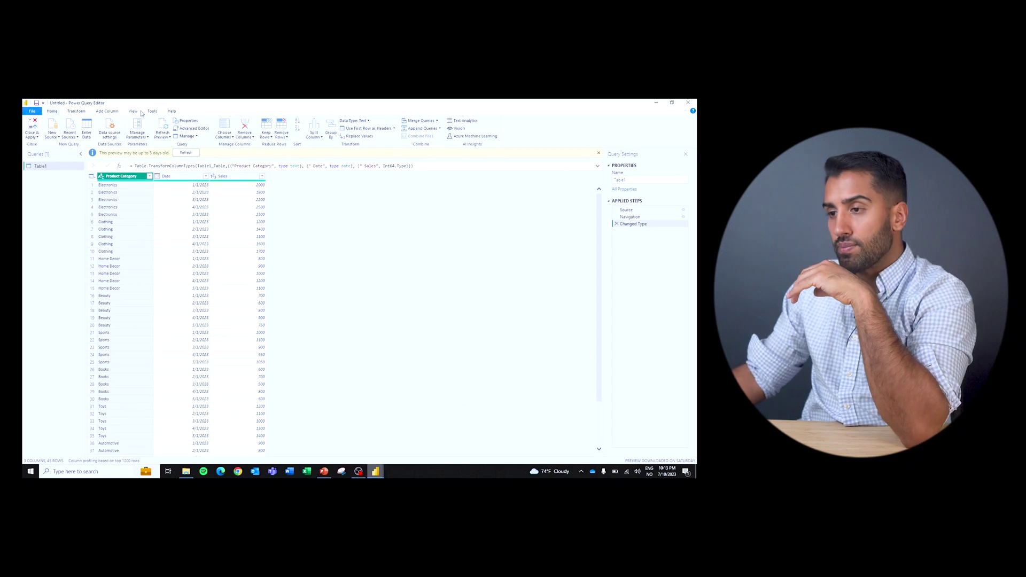
- Refresh the Table1 preview and review the Product Category filter values
click(185, 154)
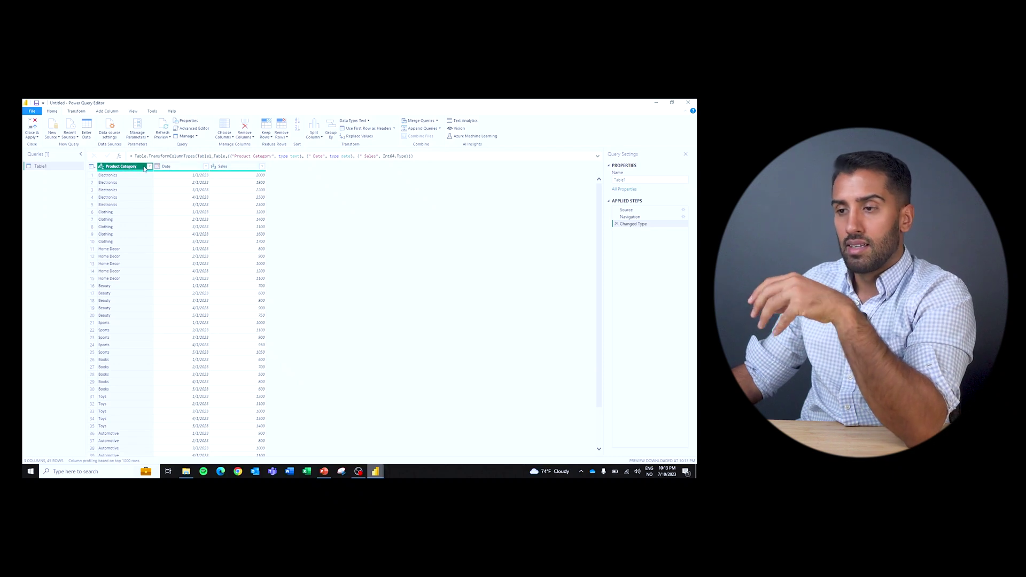
click(150, 166)
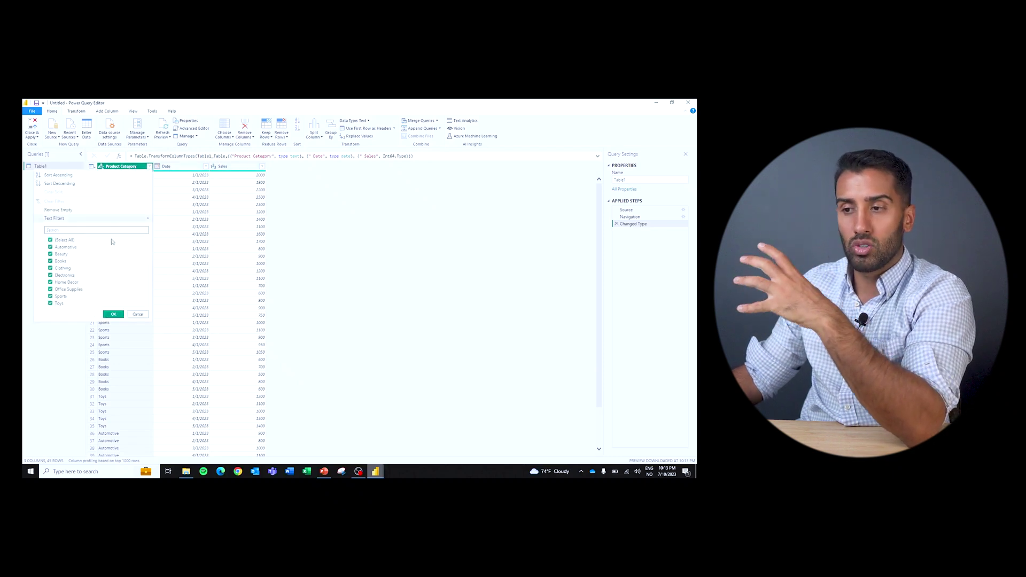
click(151, 167)
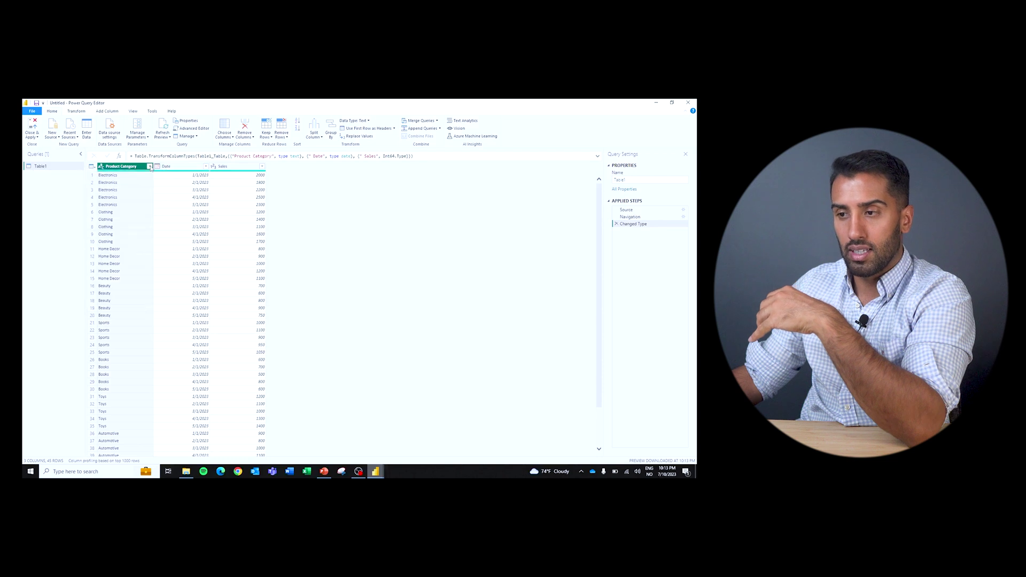
click(151, 167)
click(151, 167)
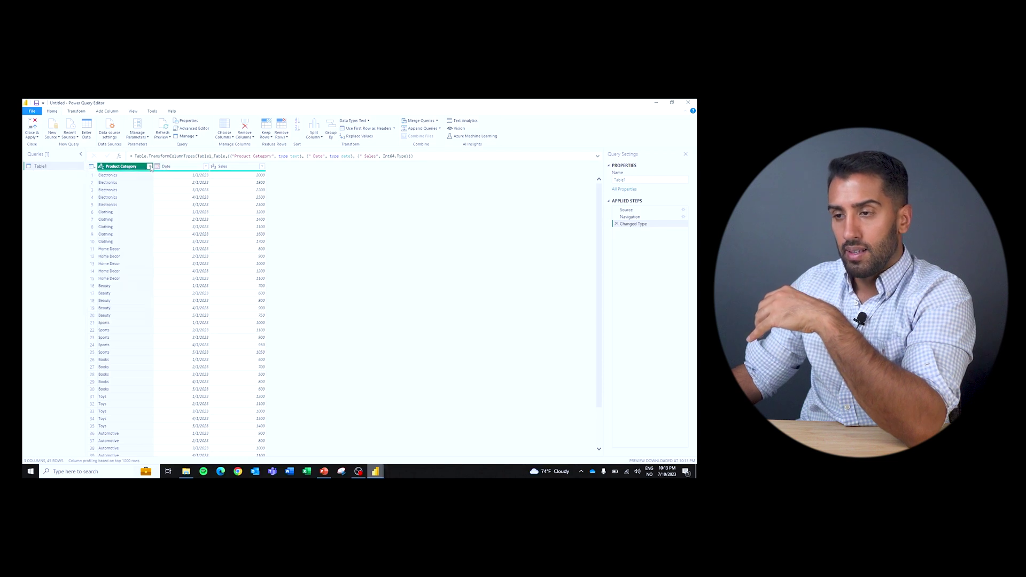
- Check the data types: Text for Product Category, Date for Date, Whole Number for Sales
click(100, 167)
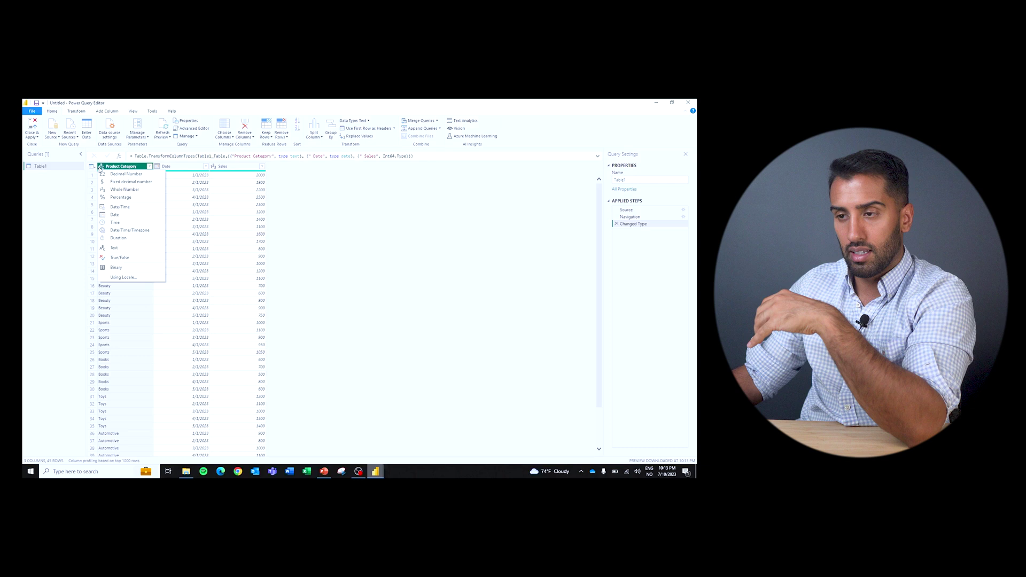
click(157, 167)
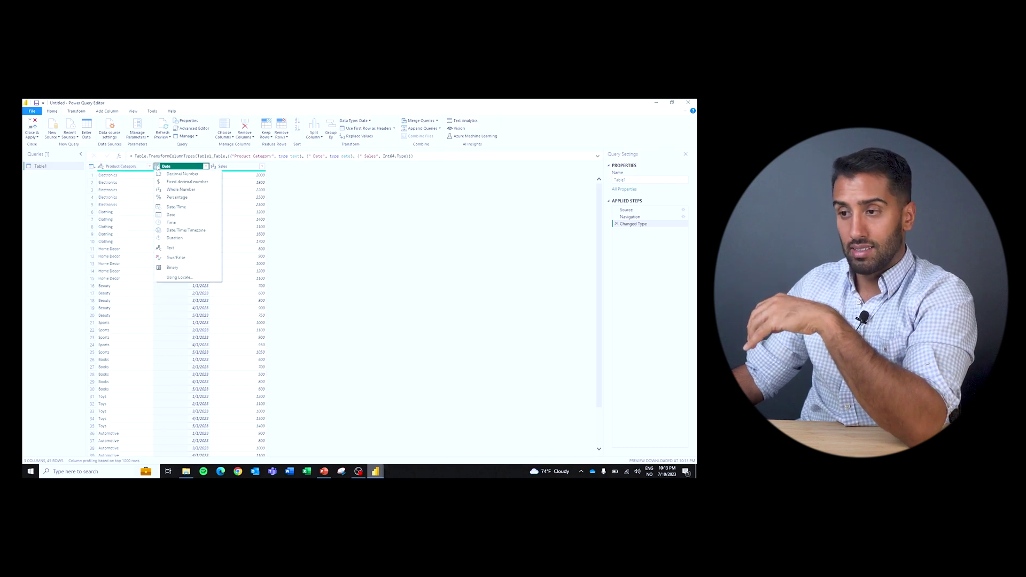
click(214, 166)
click(365, 225)
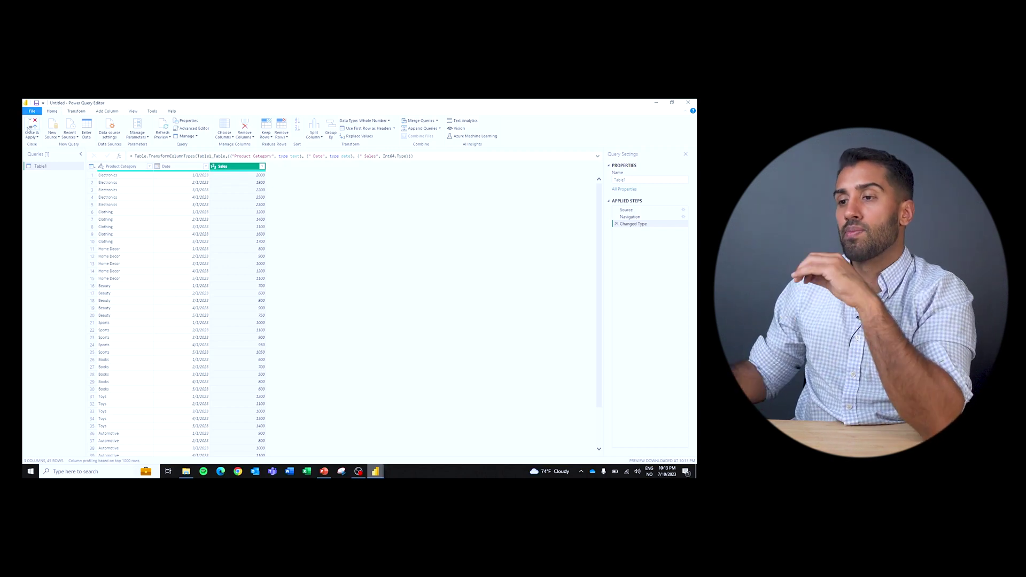
- Load Table1 into the report and add a slicer on Product Category
click(28, 128)
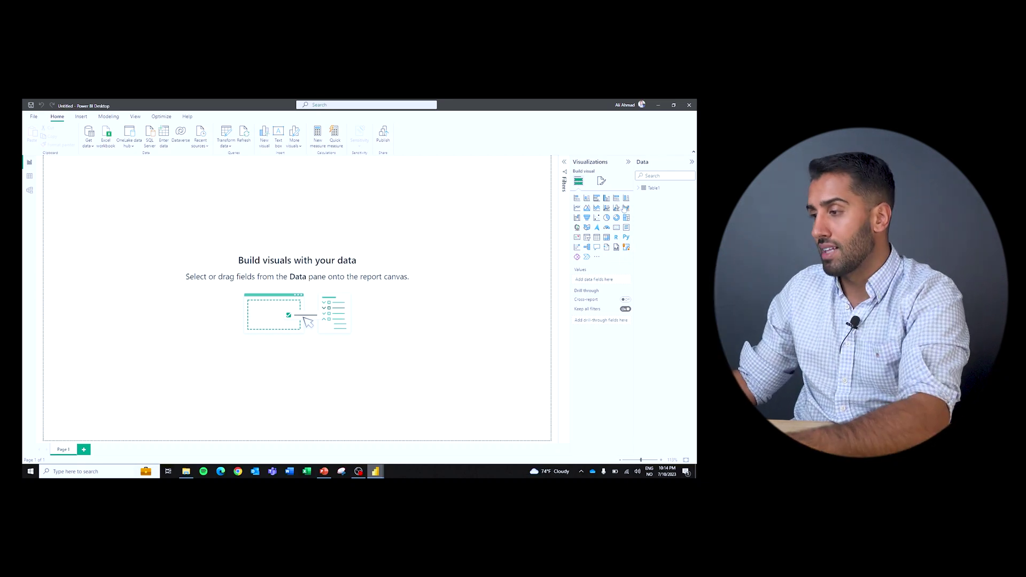
click(649, 188)
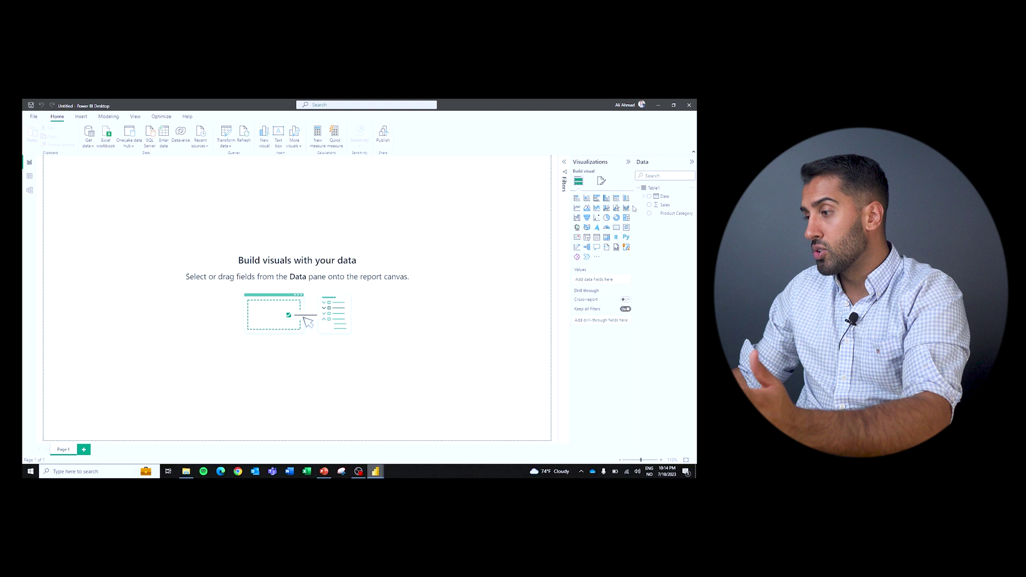
click(585, 240)
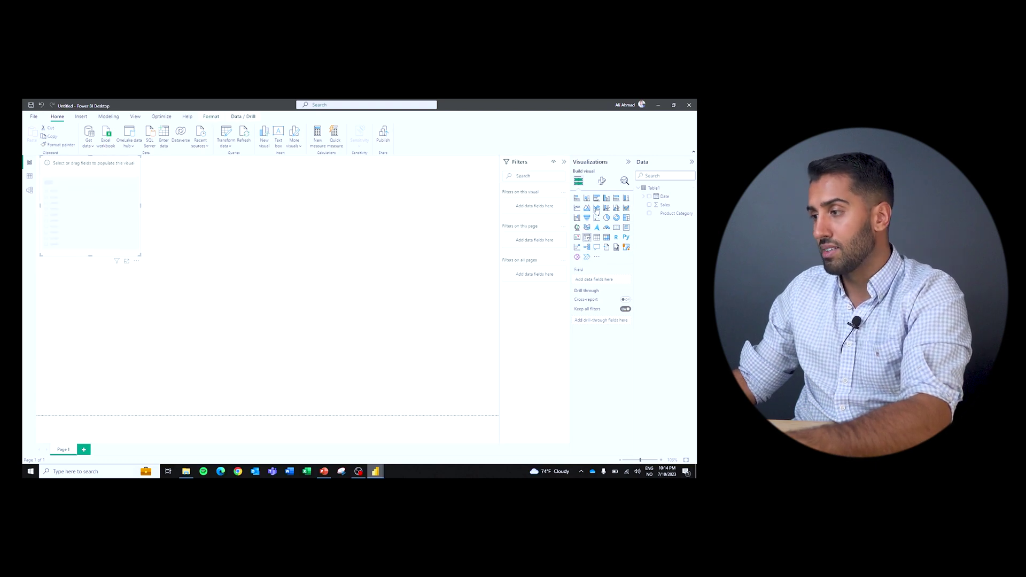
drag(674, 214, 611, 282)
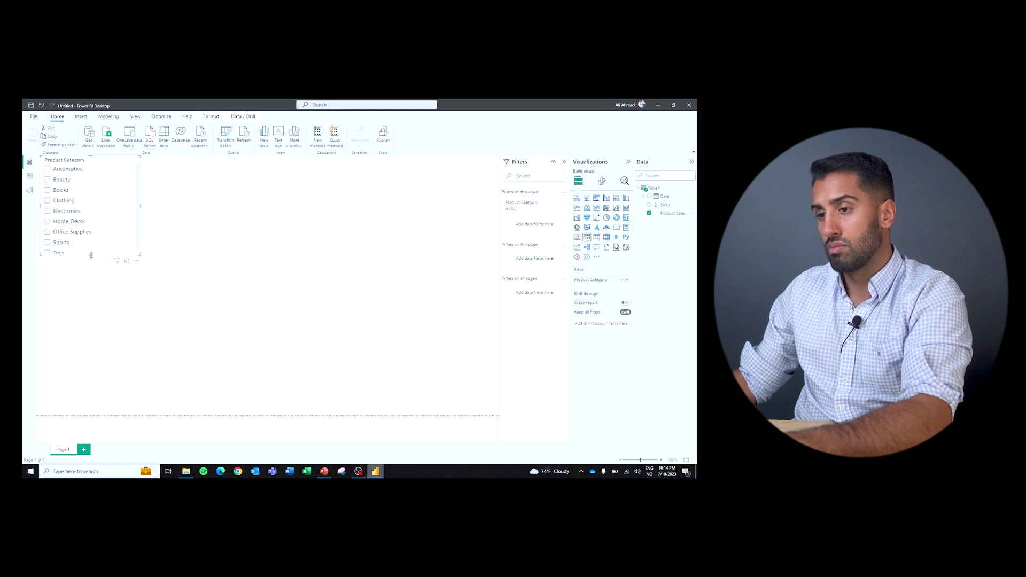
- Make the slicer tall enough for all categories, move it lower, and paste a duplicate
drag(75, 417, 76, 416)
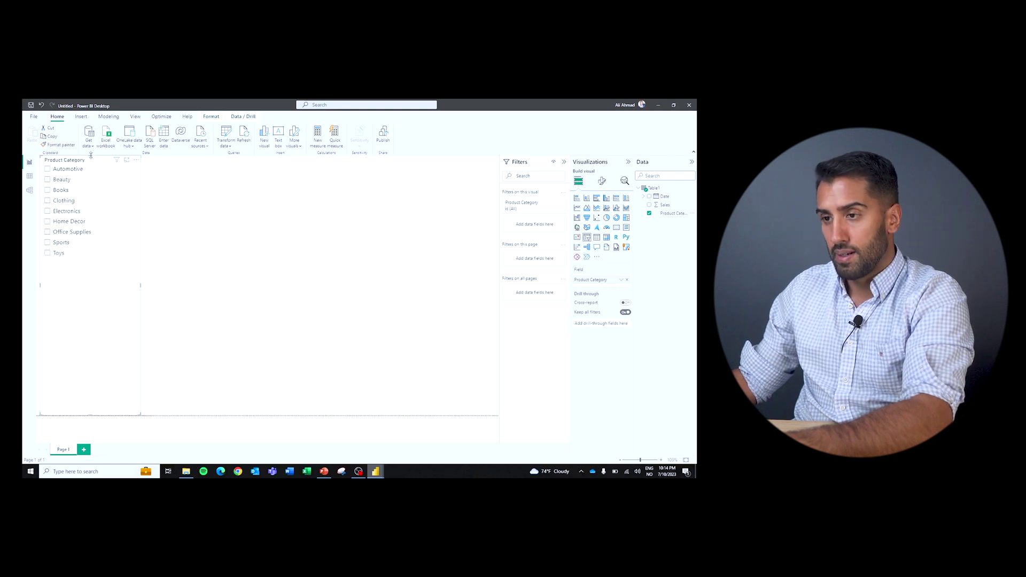
drag(91, 155, 90, 246)
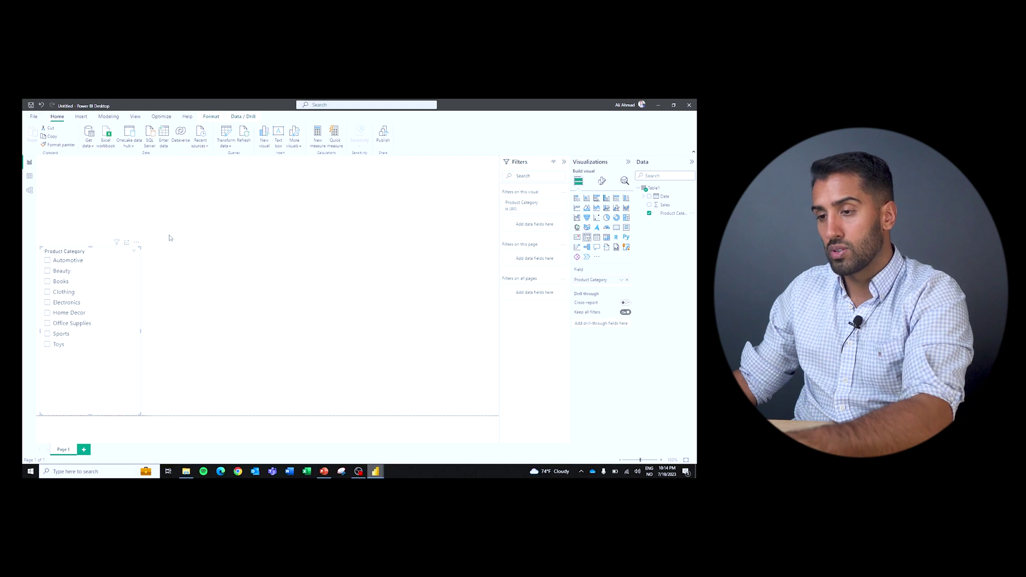
key(ctrl+c)
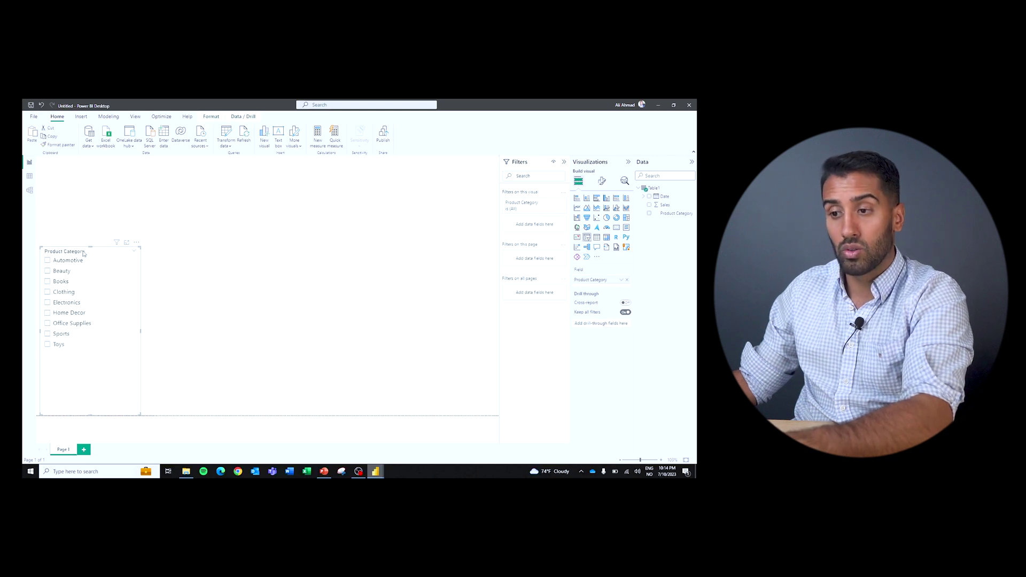
key(ctrl+v)
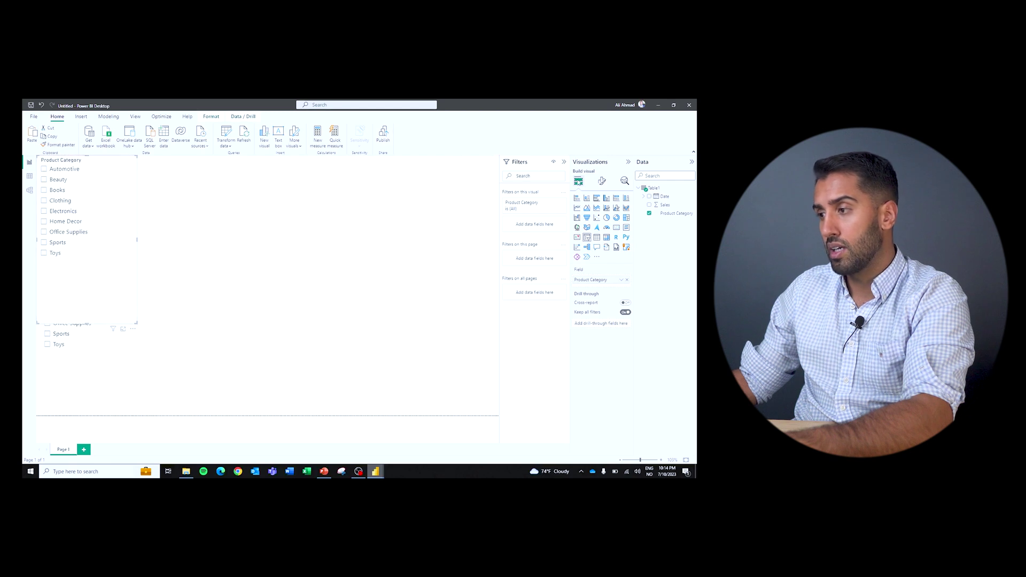
- Set the copied slicer's style to Dropdown
click(602, 181)
click(592, 230)
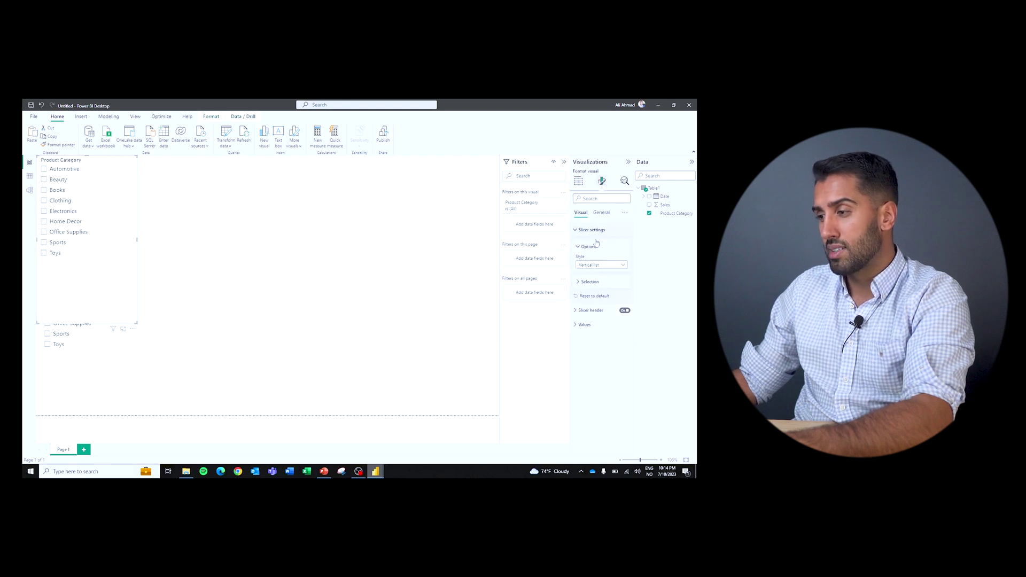
click(590, 265)
click(590, 291)
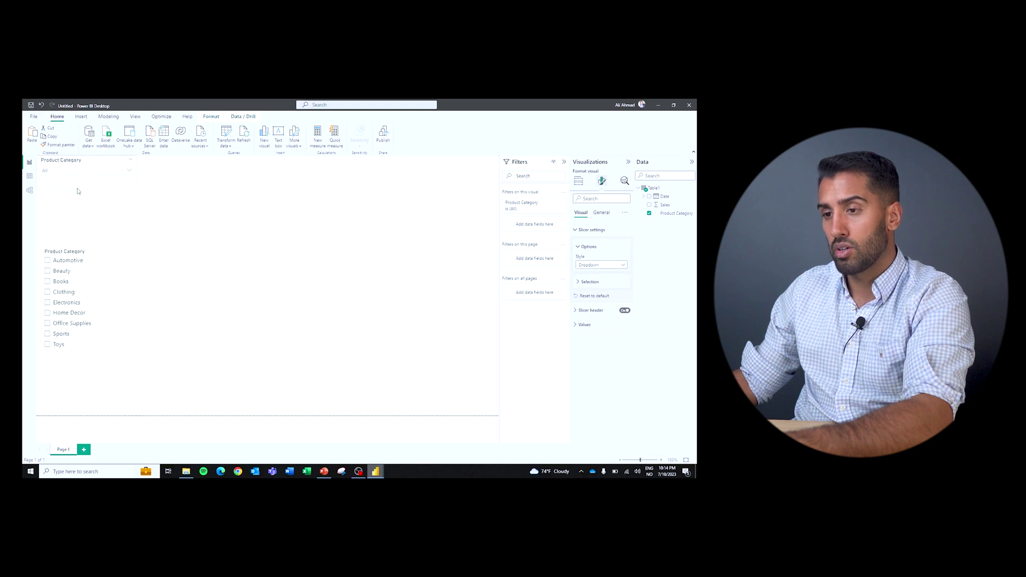
- Replace Product Category with the Date hierarchy's Year in the dropdown slicer
click(644, 197)
click(648, 205)
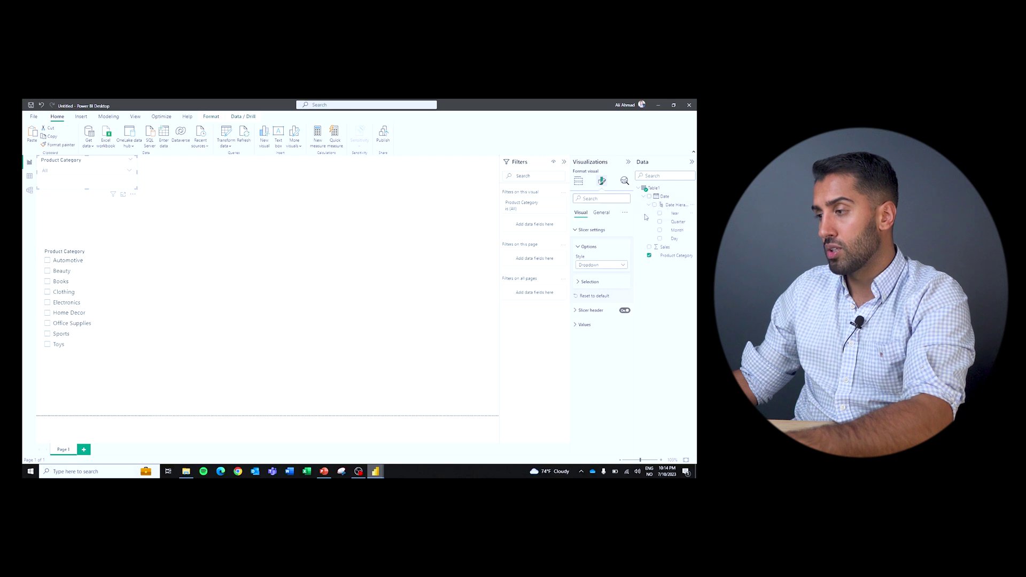
drag(634, 214, 580, 214)
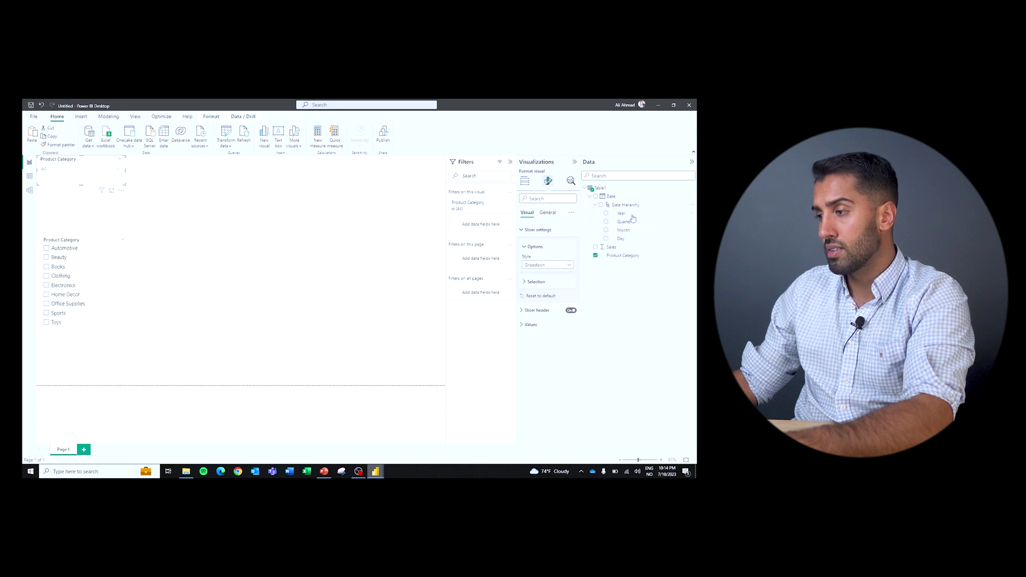
click(523, 180)
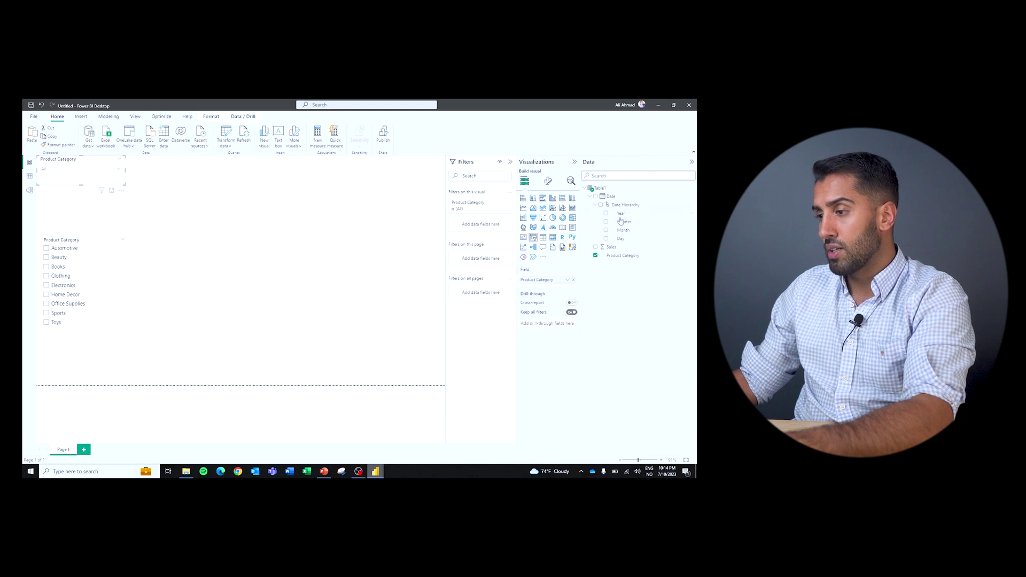
click(573, 280)
click(606, 213)
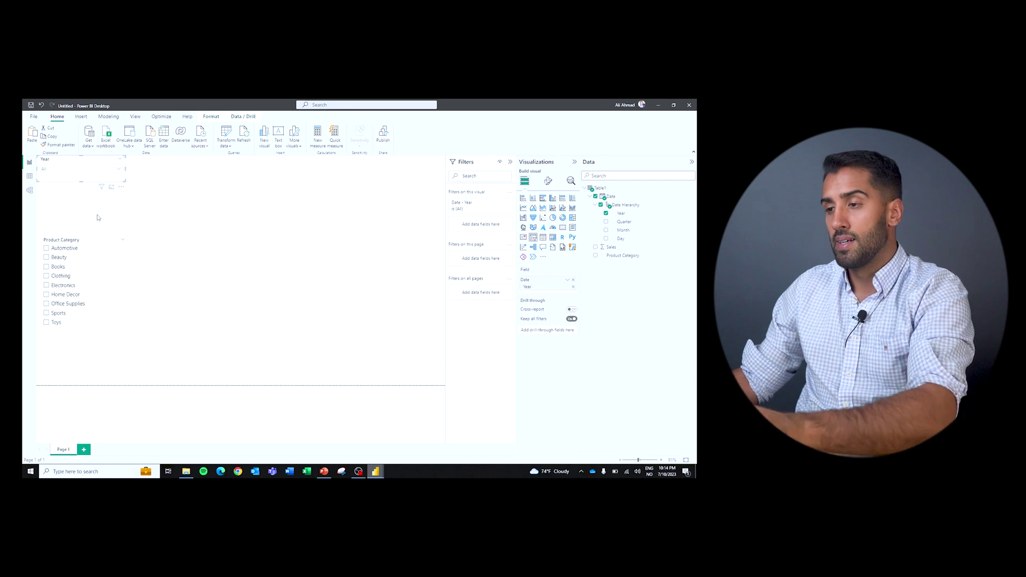
click(269, 211)
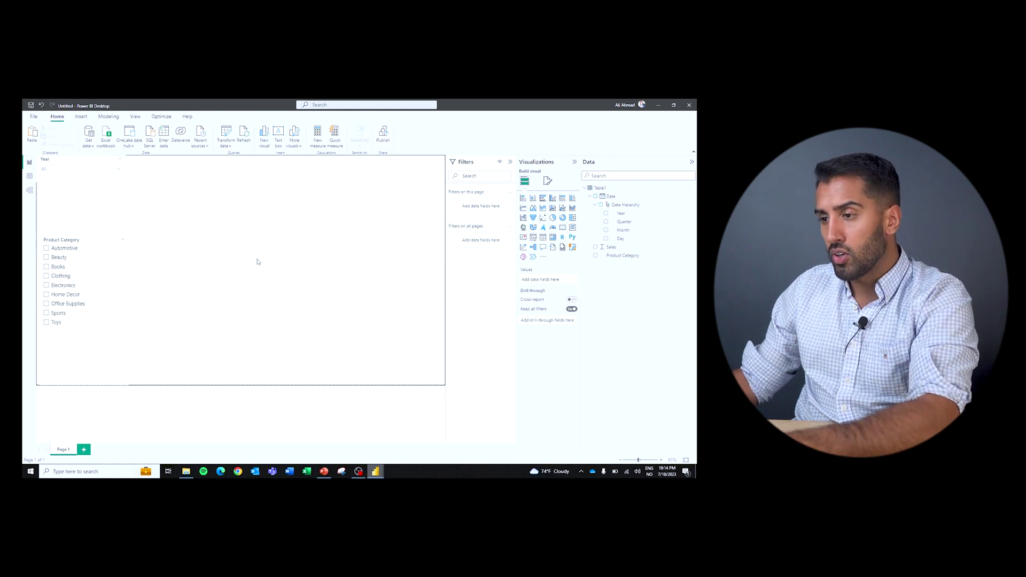
- Give the canvas background a colour at 50% transparency and filter the slicer to Electronics
click(548, 182)
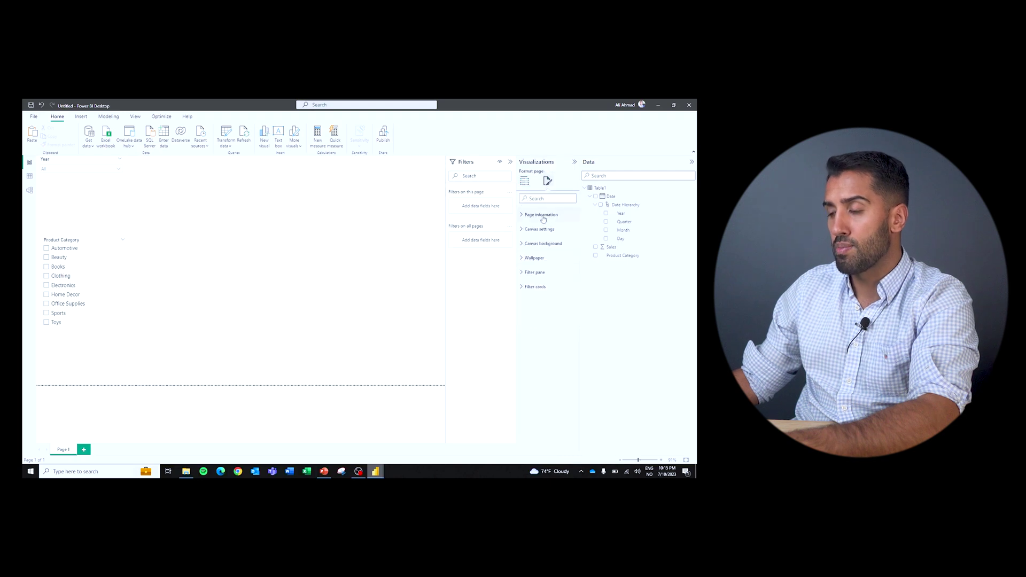
click(541, 244)
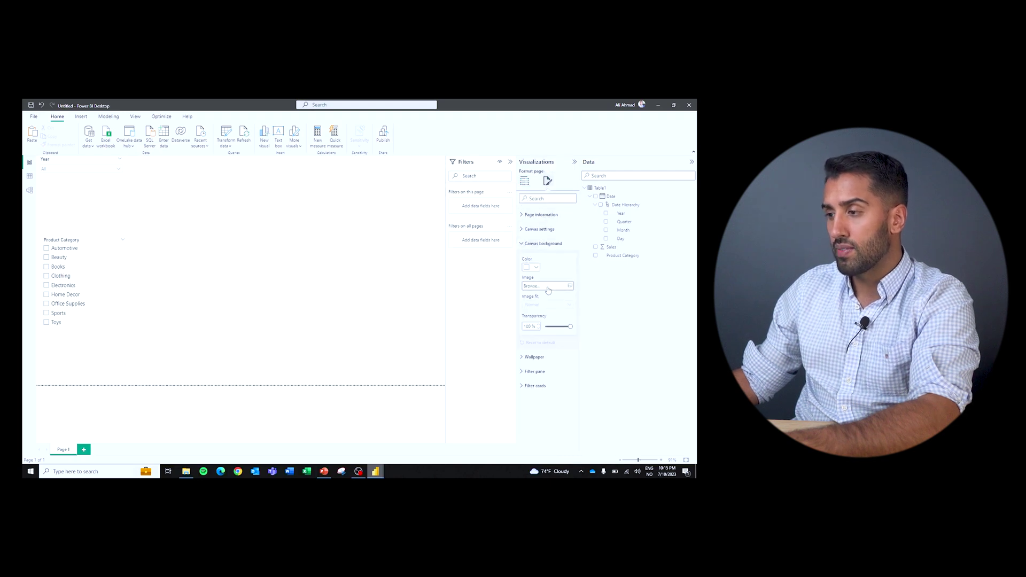
click(526, 268)
click(535, 305)
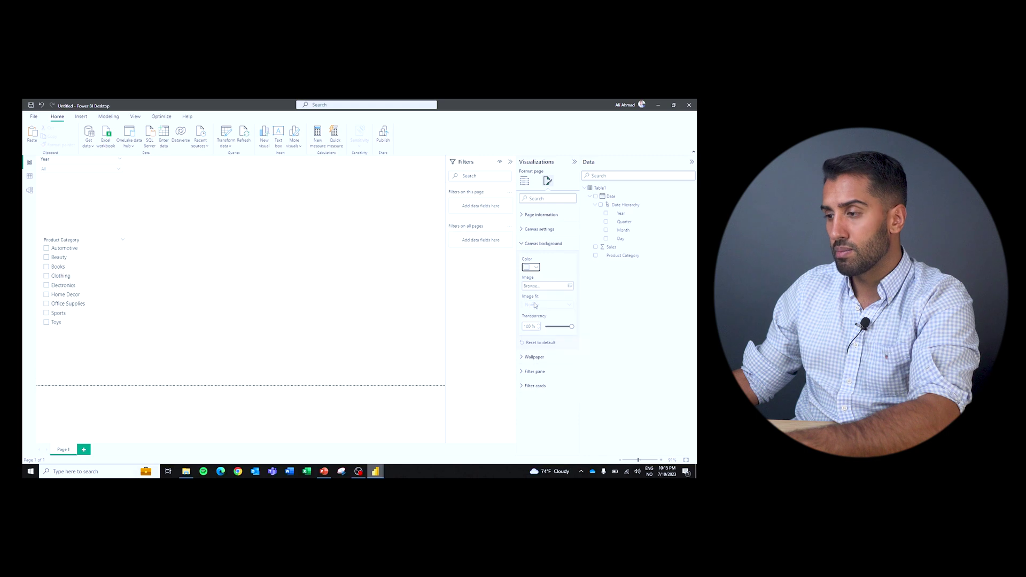
double_click(530, 326)
text(50)
key(Return)
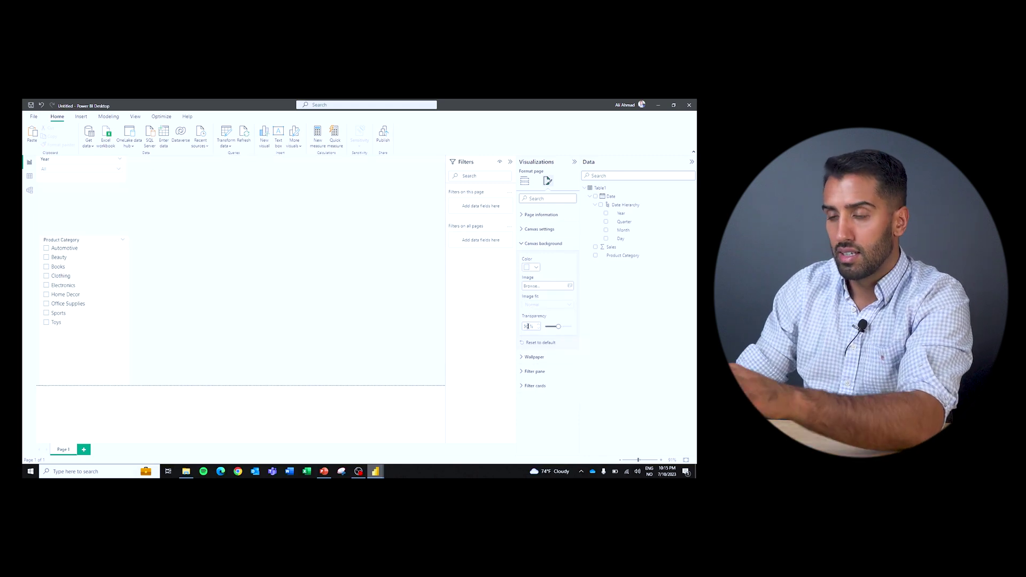
click(109, 283)
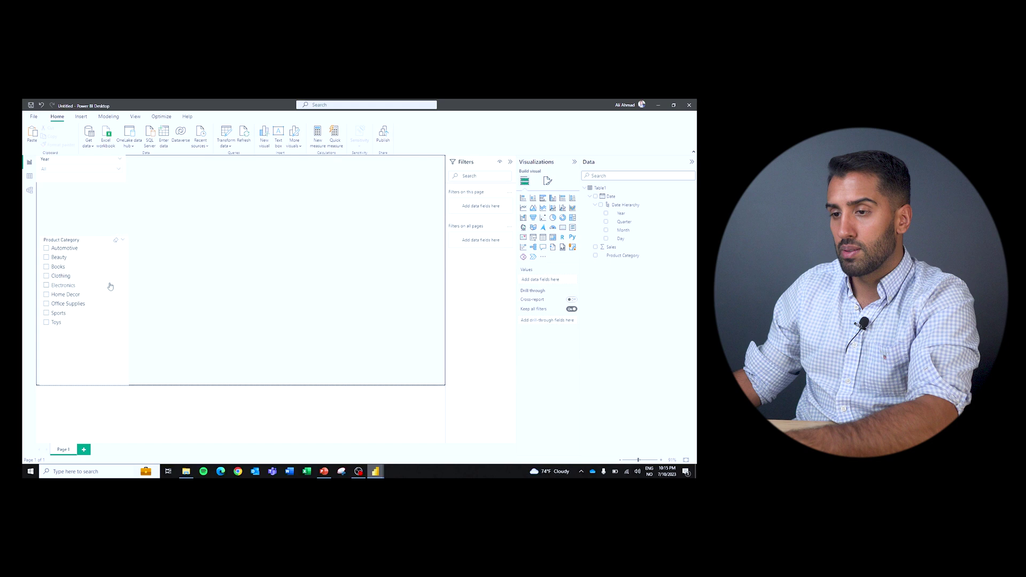
click(109, 281)
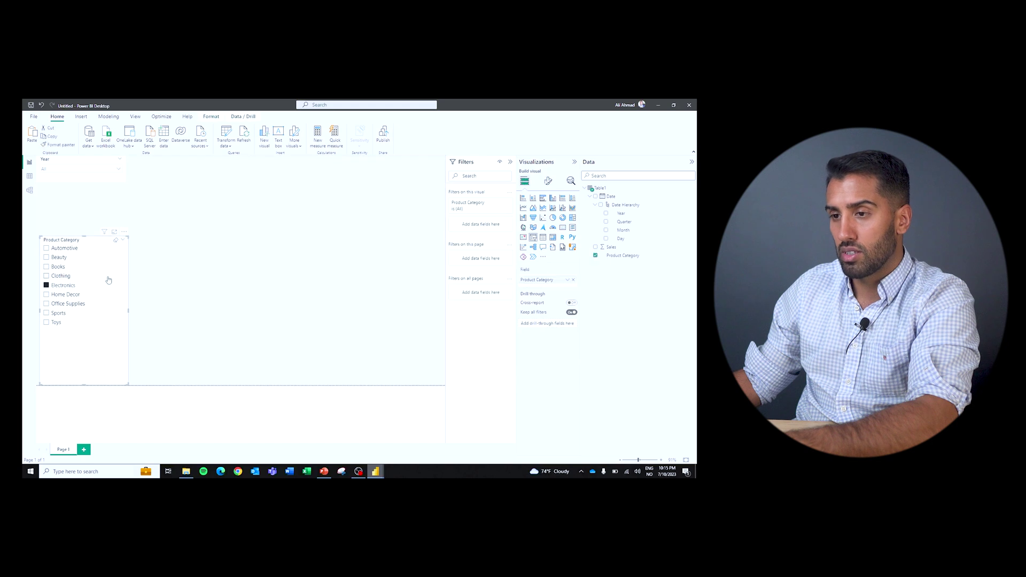
- Add a Month dropdown slicer below Year and fit the Product Category slicer beneath it
click(74, 167)
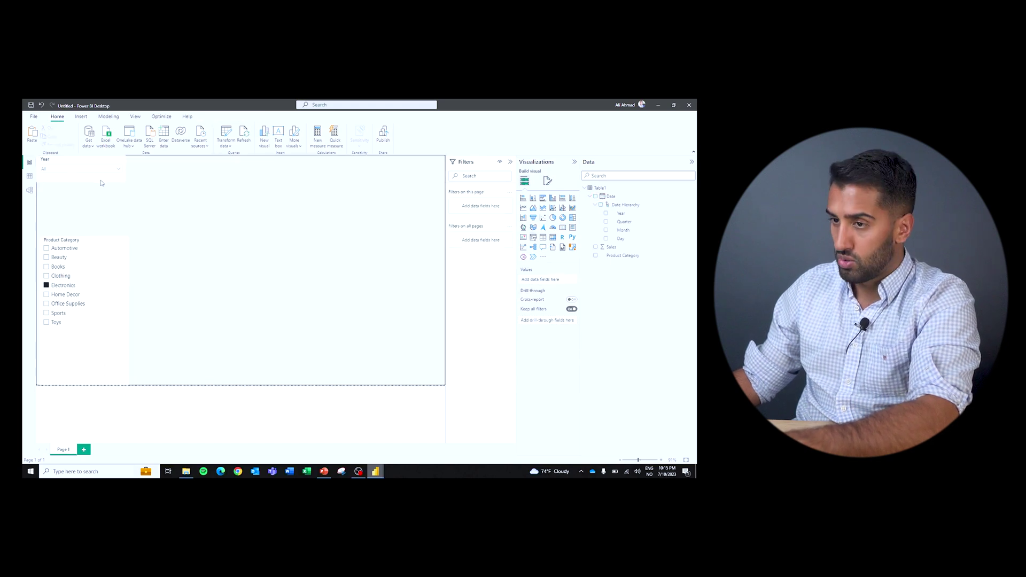
key(ctrl+c)
key(ctrl+v)
drag(75, 165, 62, 192)
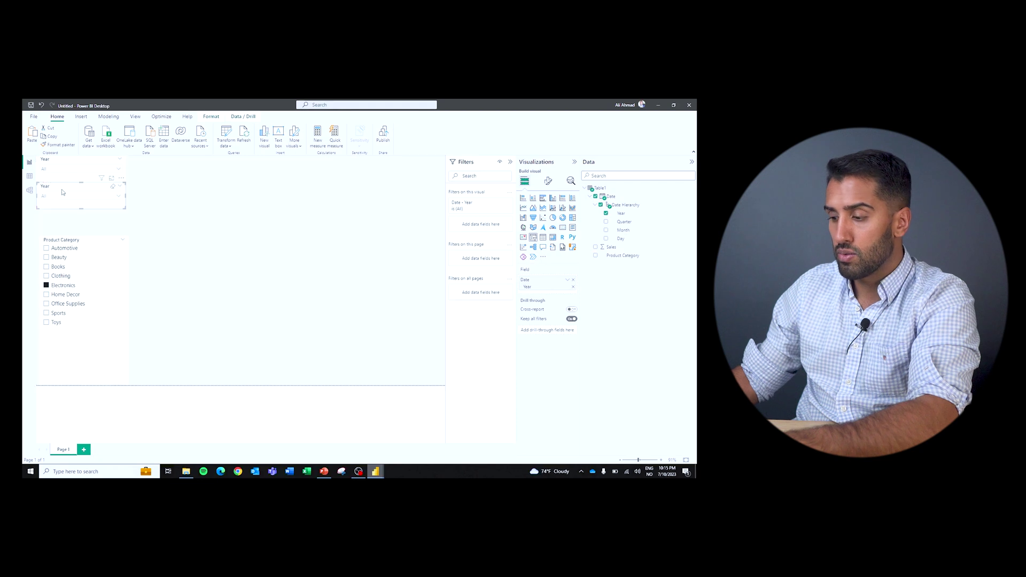
key(Down)
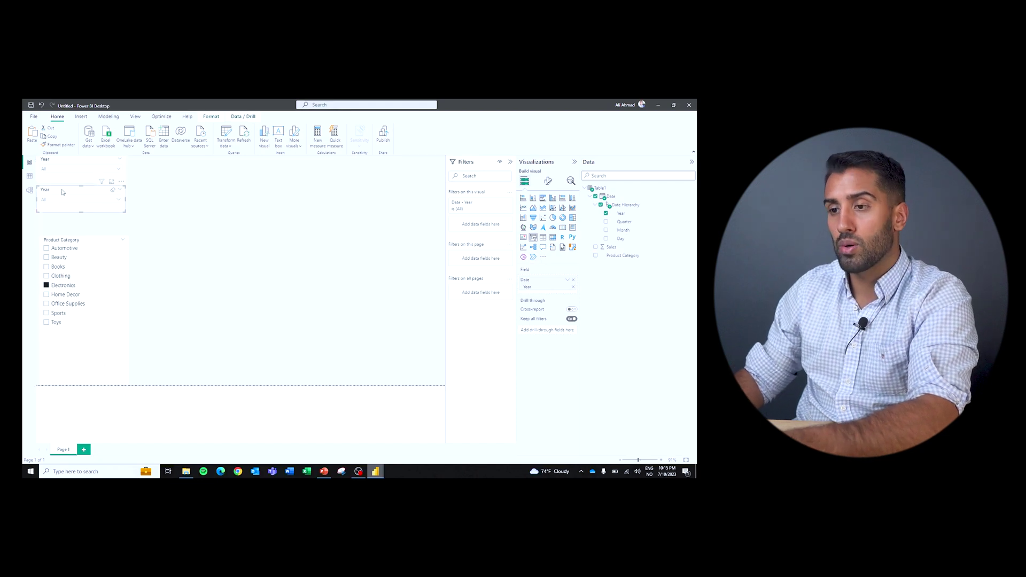
drag(631, 233, 556, 282)
click(574, 295)
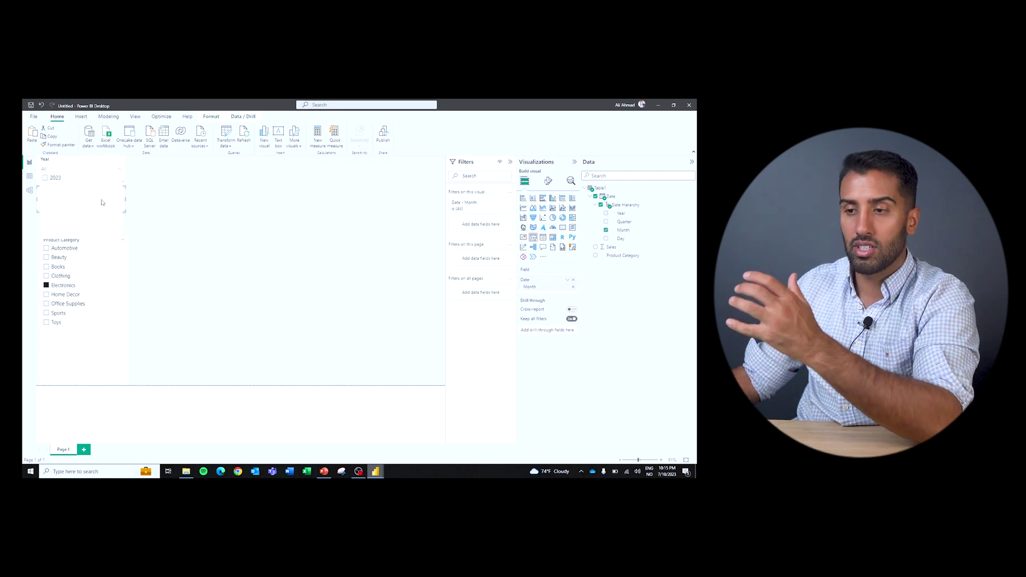
click(161, 205)
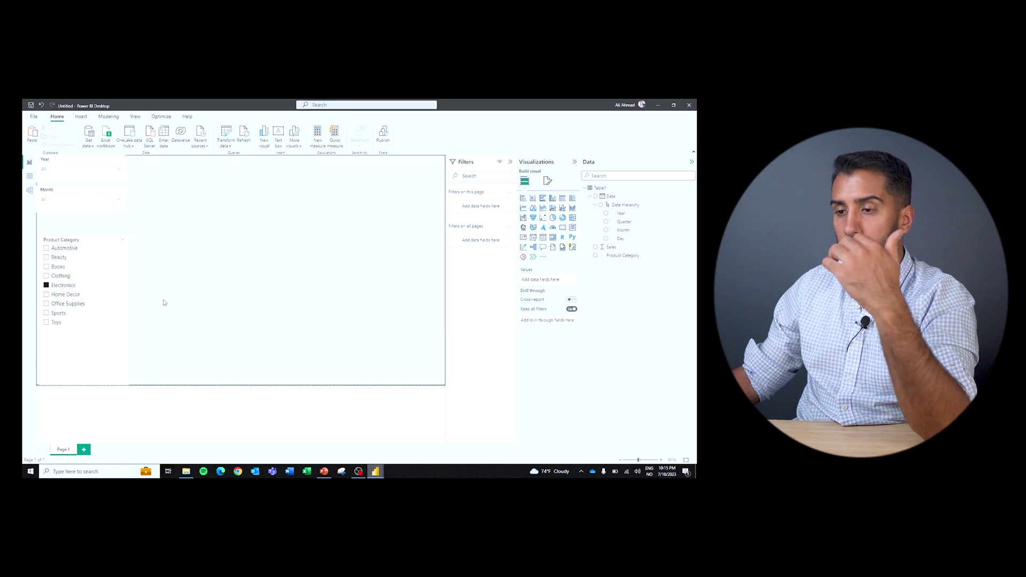
drag(68, 242, 64, 221)
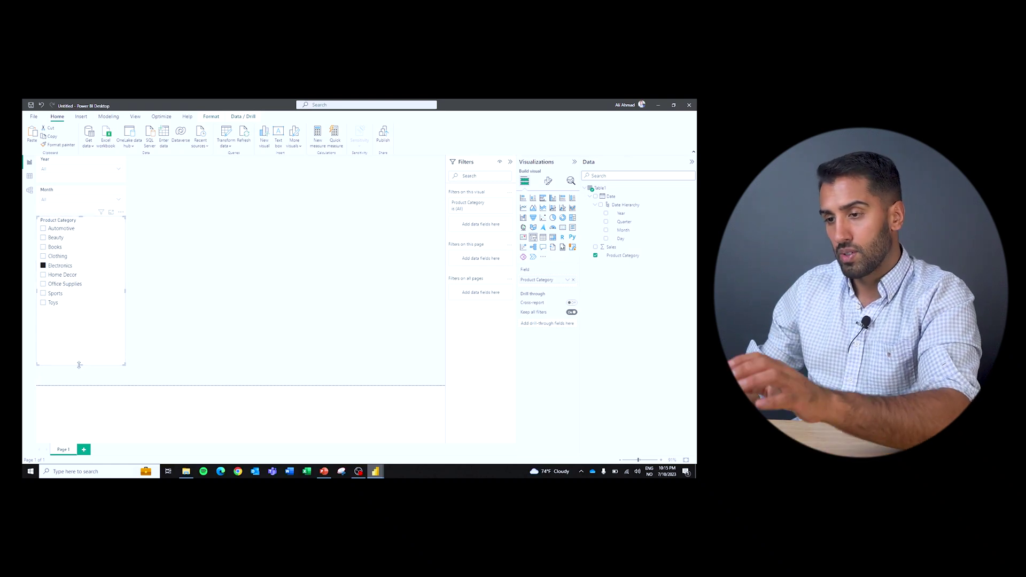
drag(80, 365, 80, 385)
click(237, 342)
mouse_move(376, 472)
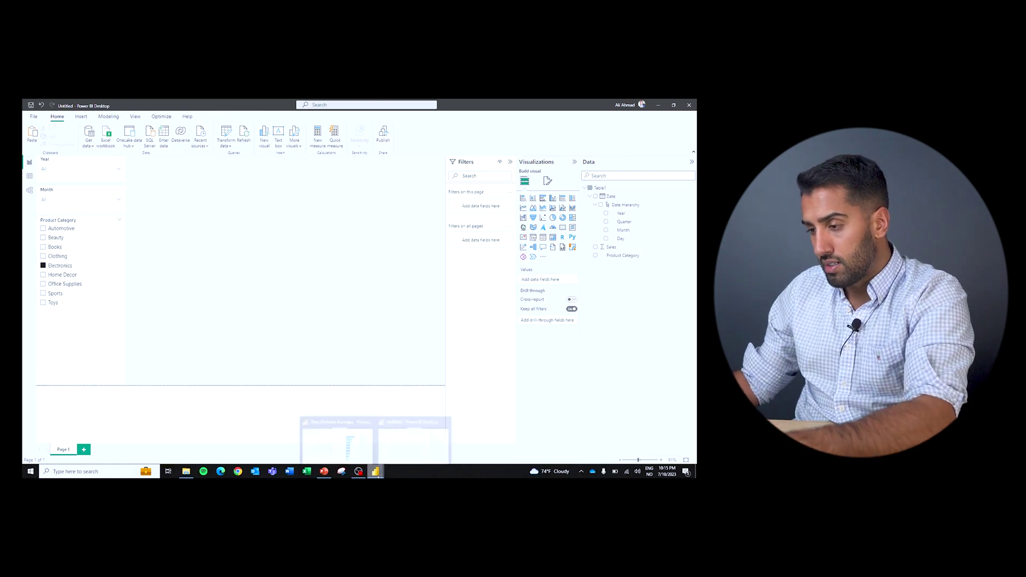
mouse_move(337, 434)
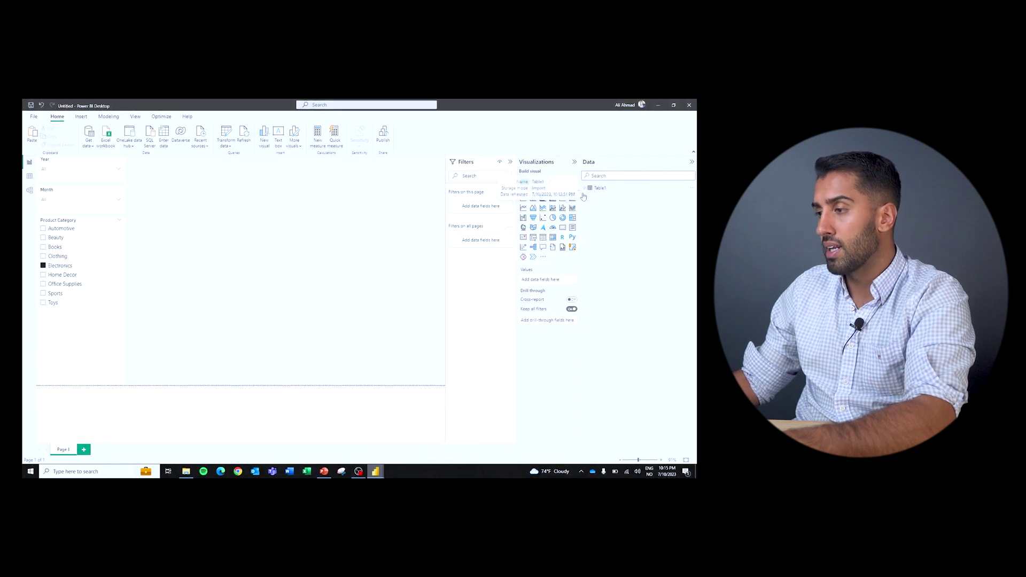
drag(612, 248, 302, 306)
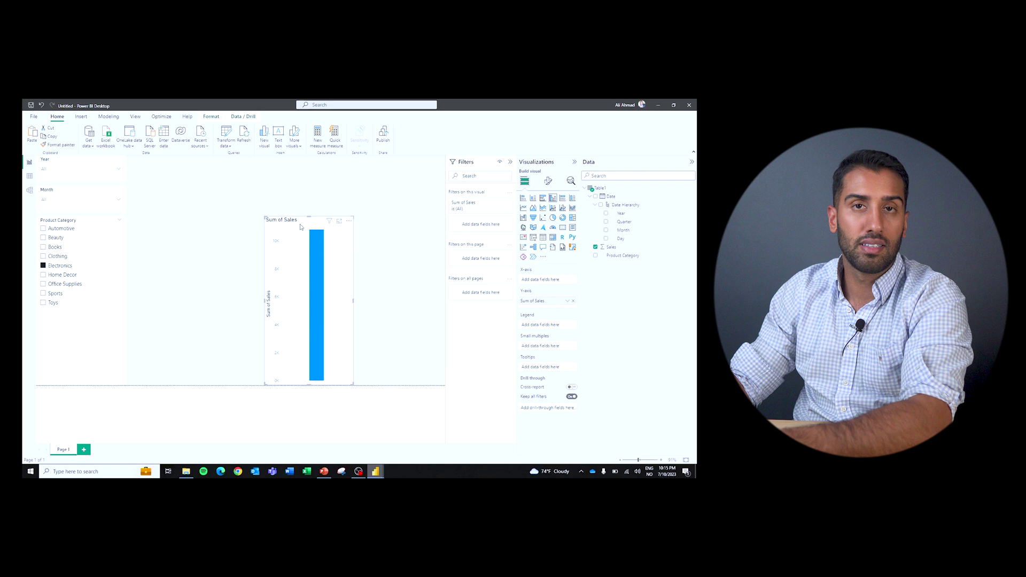
- Delete the Sum of Sales chart and create the measure Total Sales = SUM(Table1[Sales])
key(Delete)
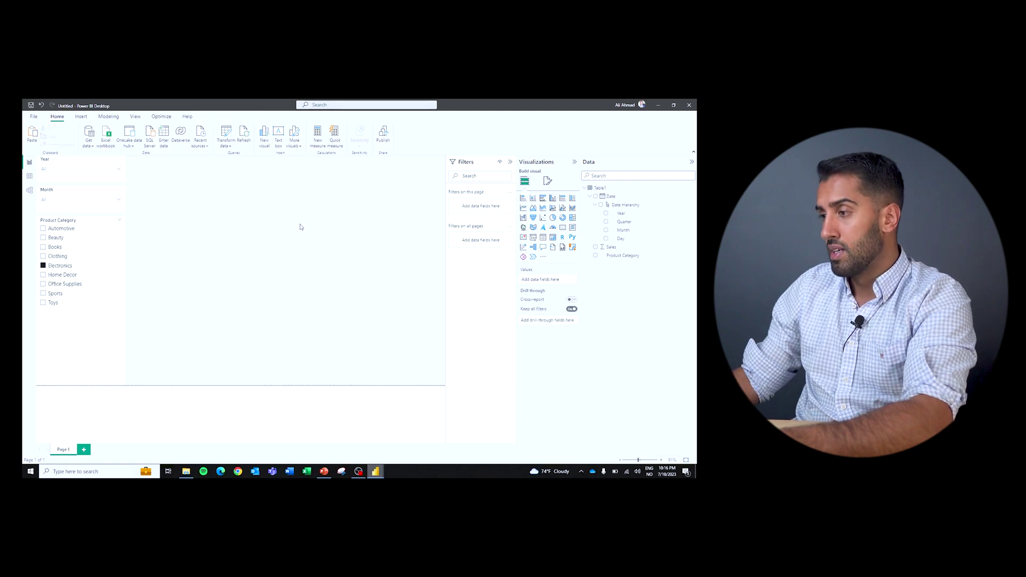
right_click(601, 188)
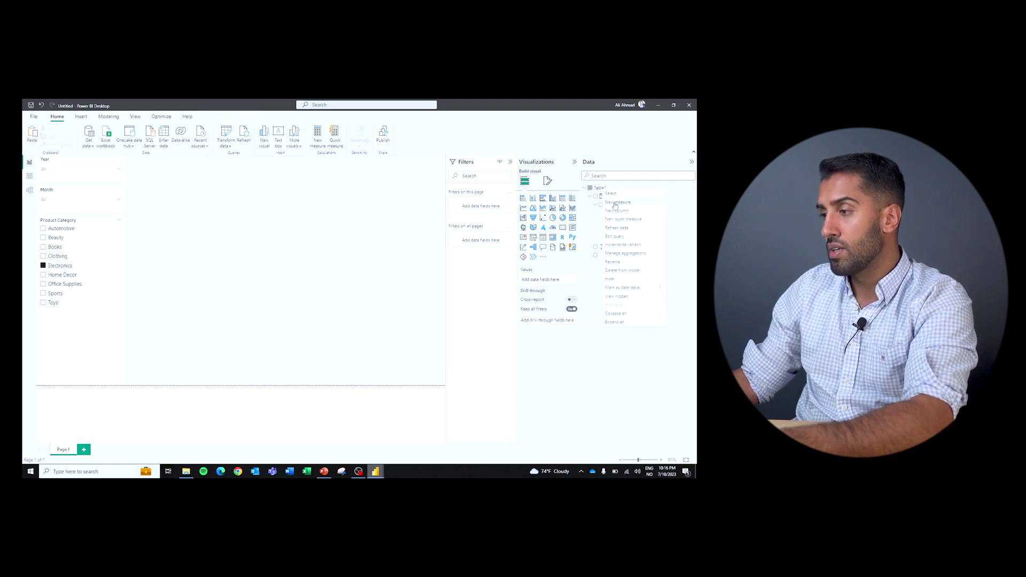
click(453, 278)
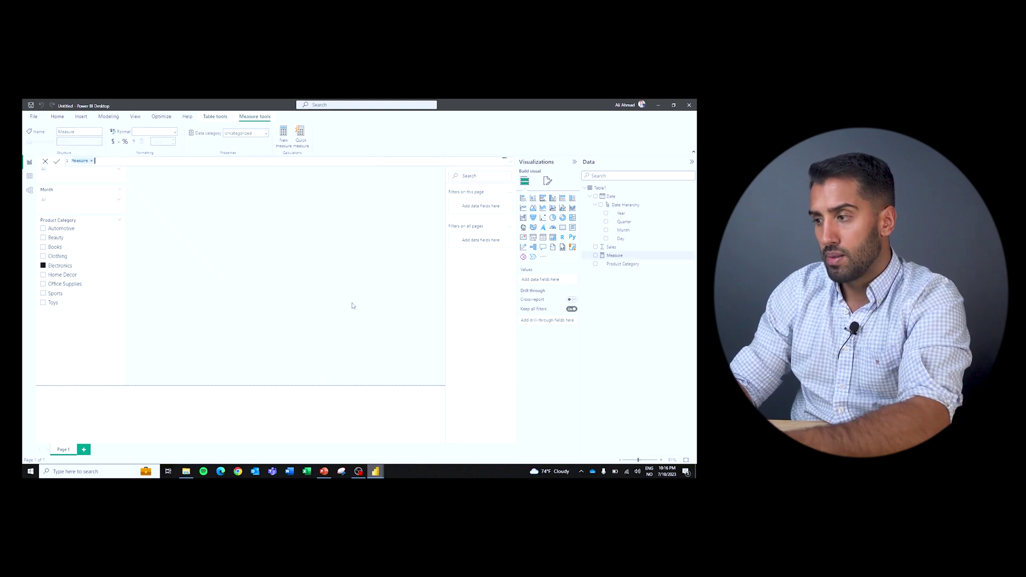
text(Total Sales = )
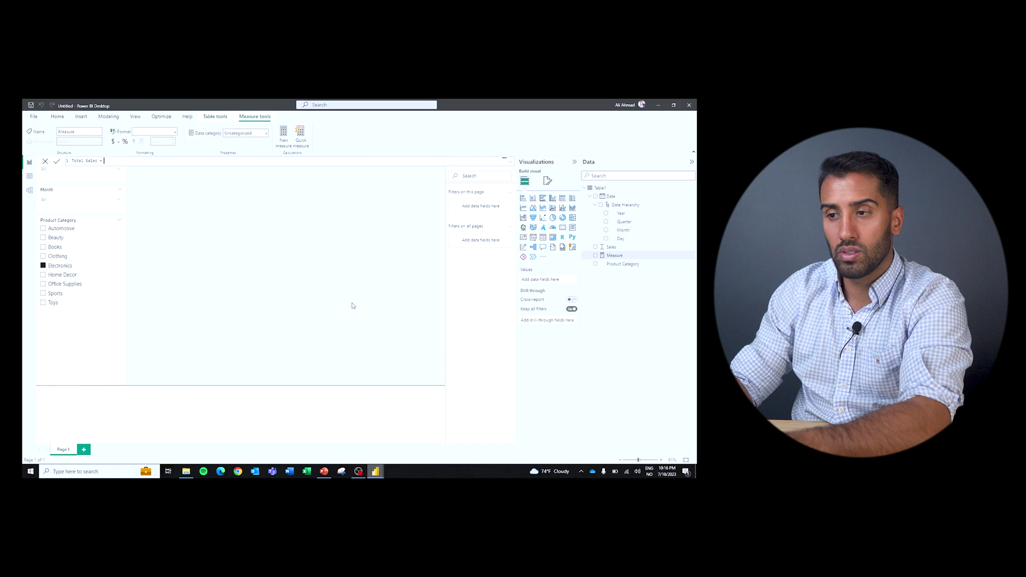
text(SUM ( Table1[ Sales] )
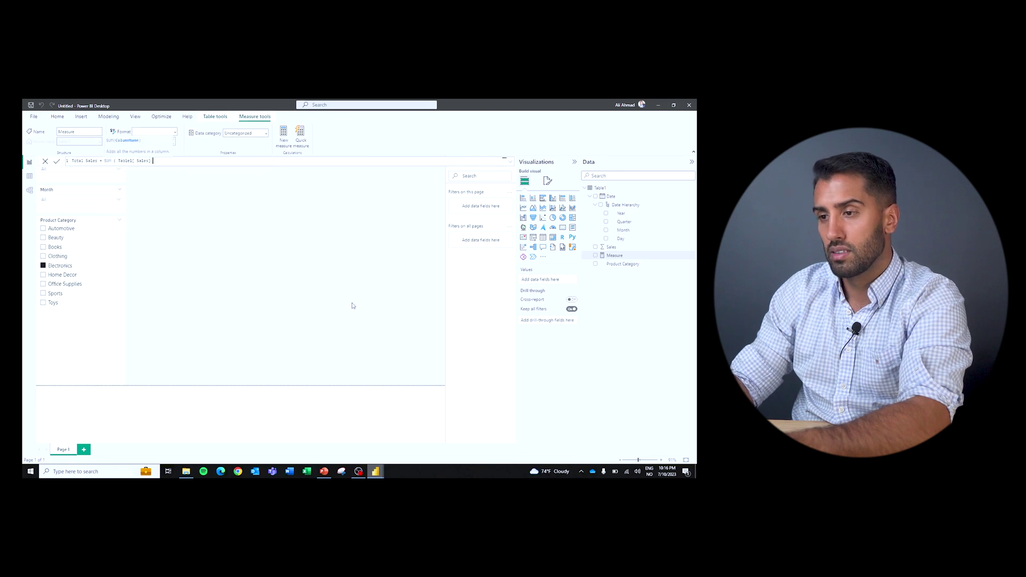
text())
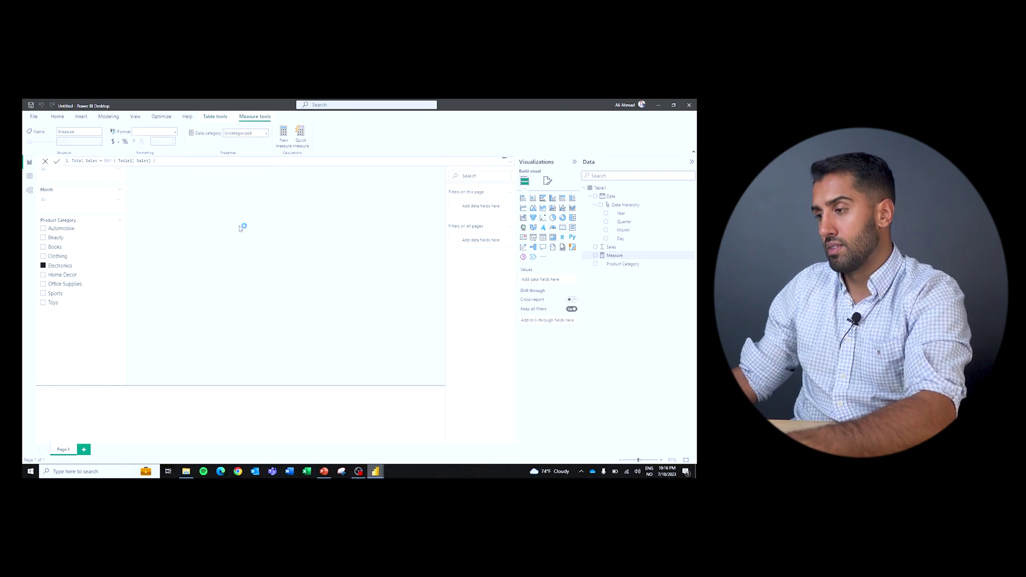
key(Return)
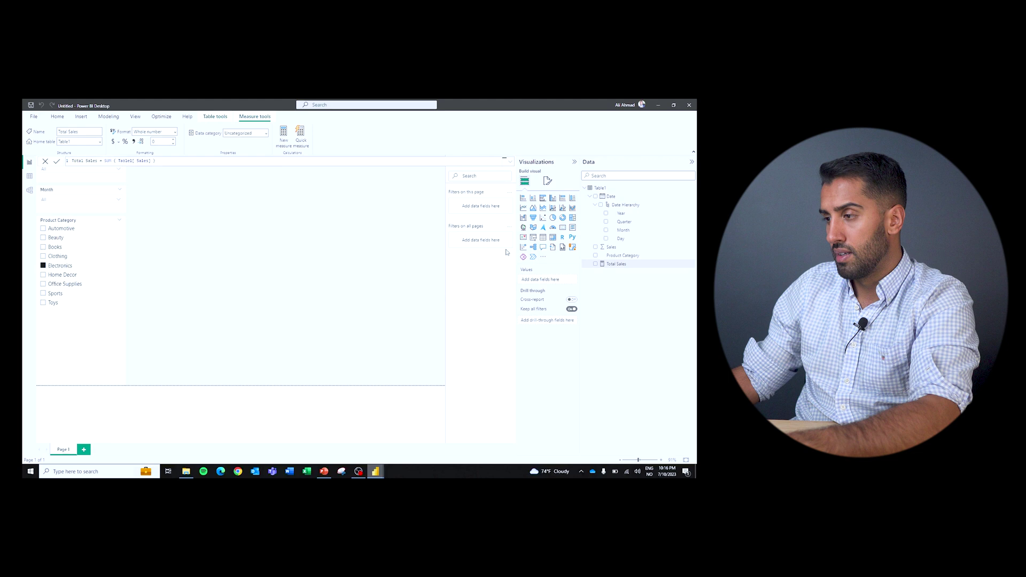
- Add a wide line chart at the top-left plotting Total Sales by Month
click(525, 210)
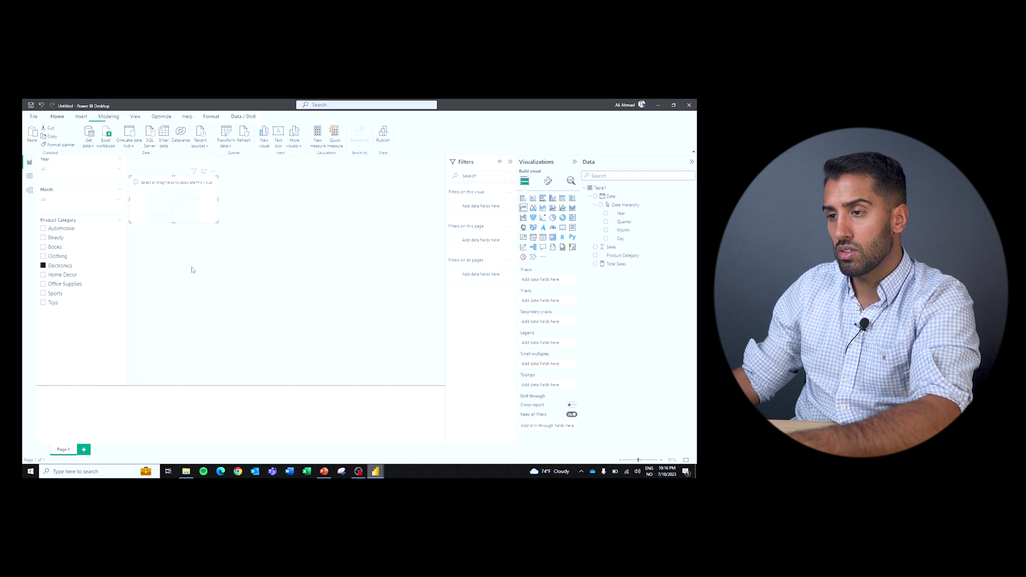
drag(166, 188, 175, 250)
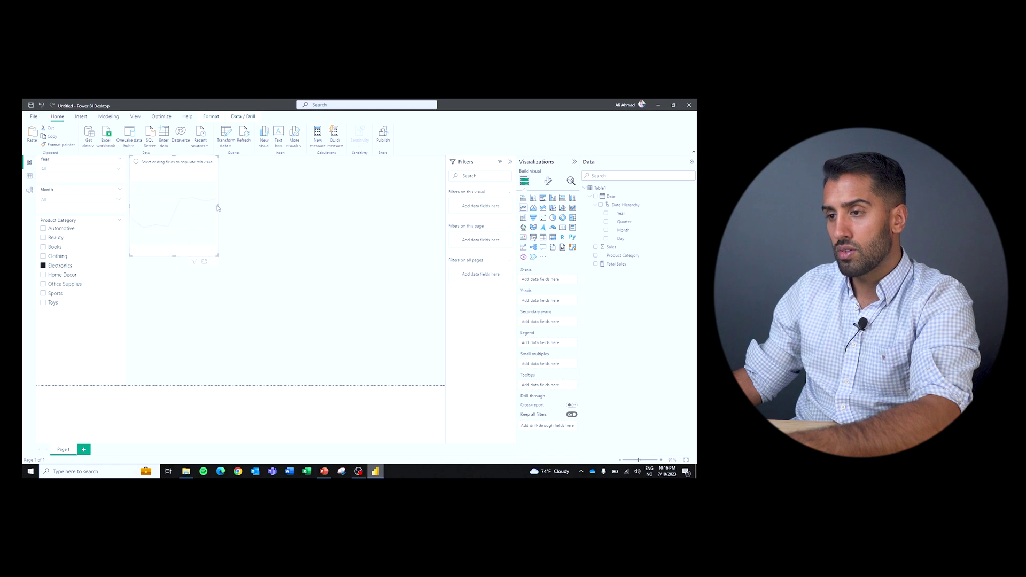
drag(218, 207, 240, 208)
drag(301, 210, 319, 211)
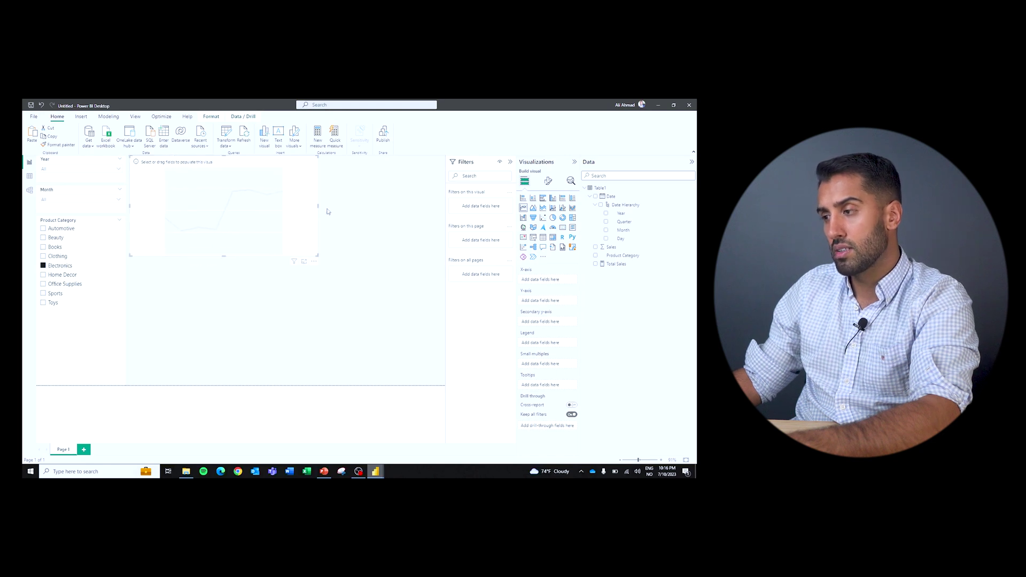
drag(616, 264, 542, 303)
drag(624, 230, 543, 282)
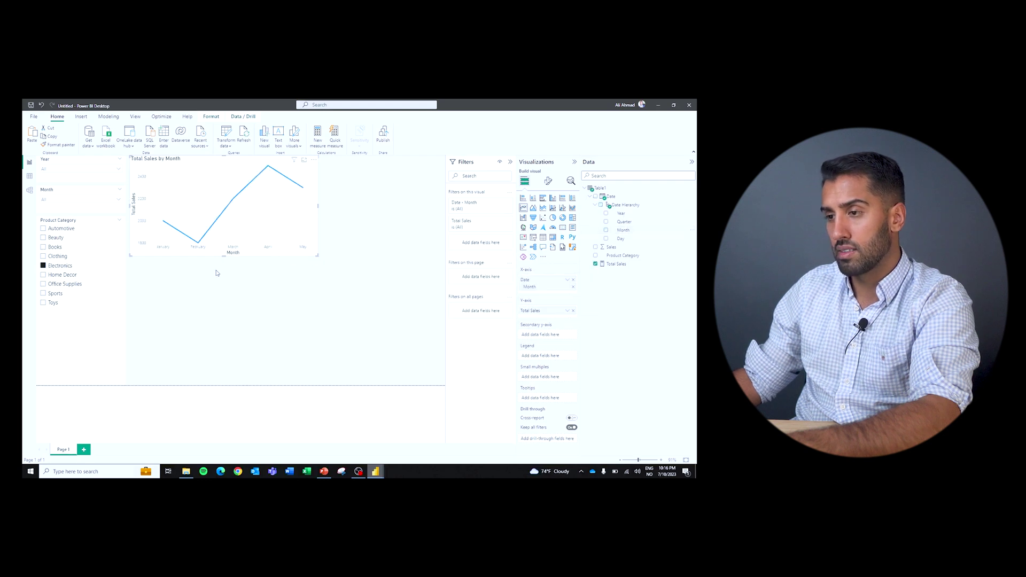
- Clear the Electronics selection in the Product Category slicer so all categories count
click(548, 182)
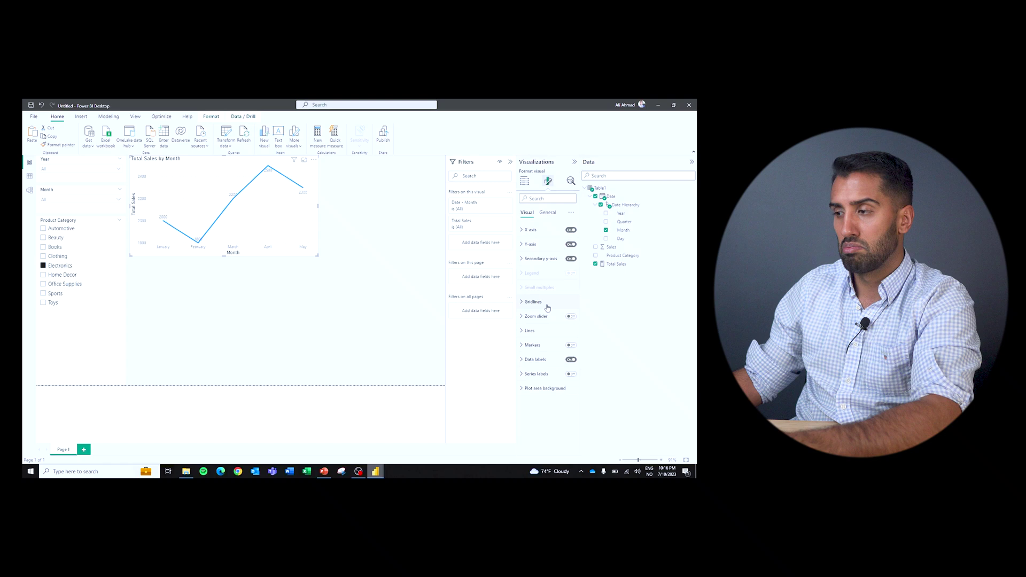
click(614, 263)
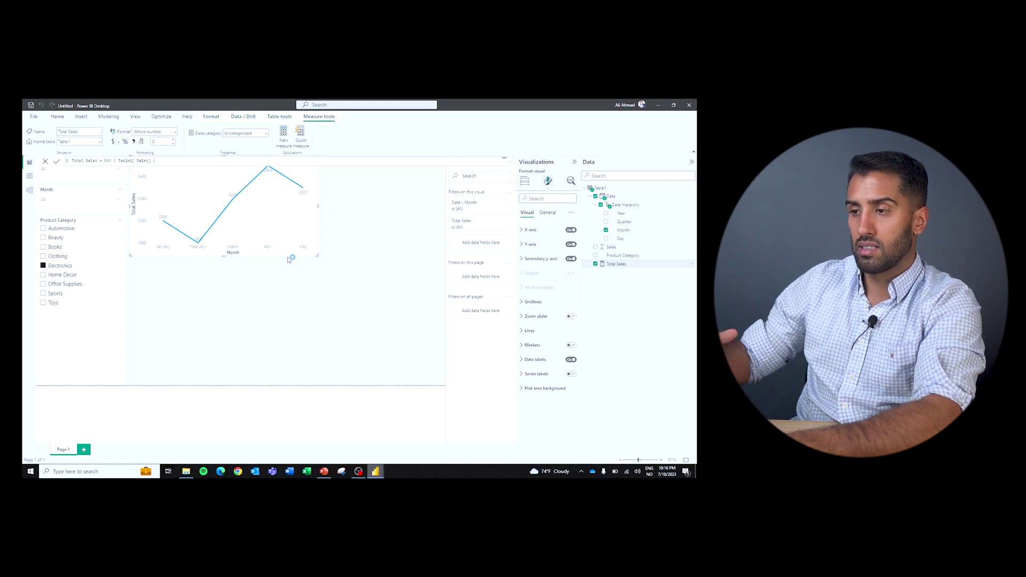
click(331, 215)
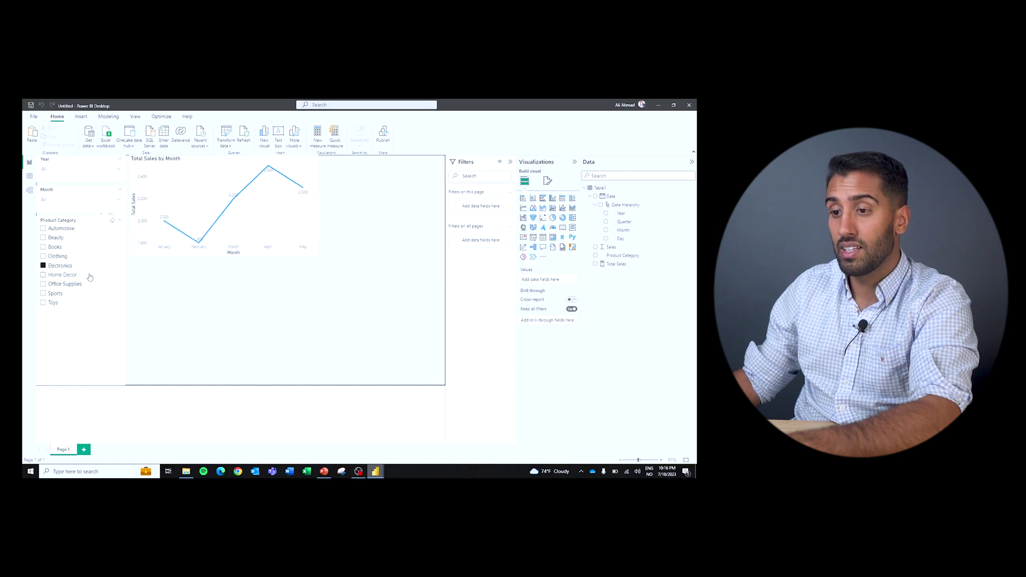
click(61, 266)
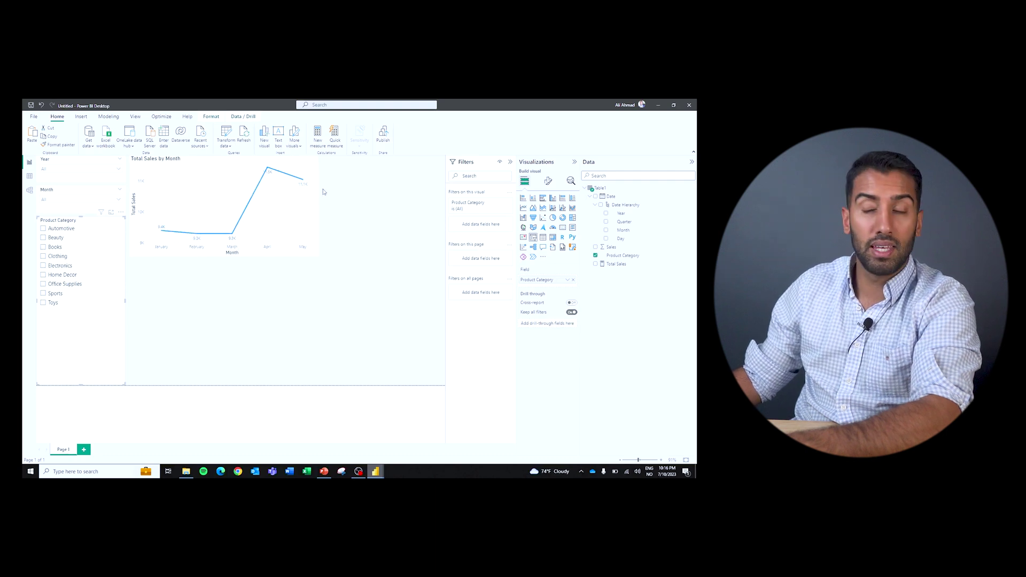
click(187, 159)
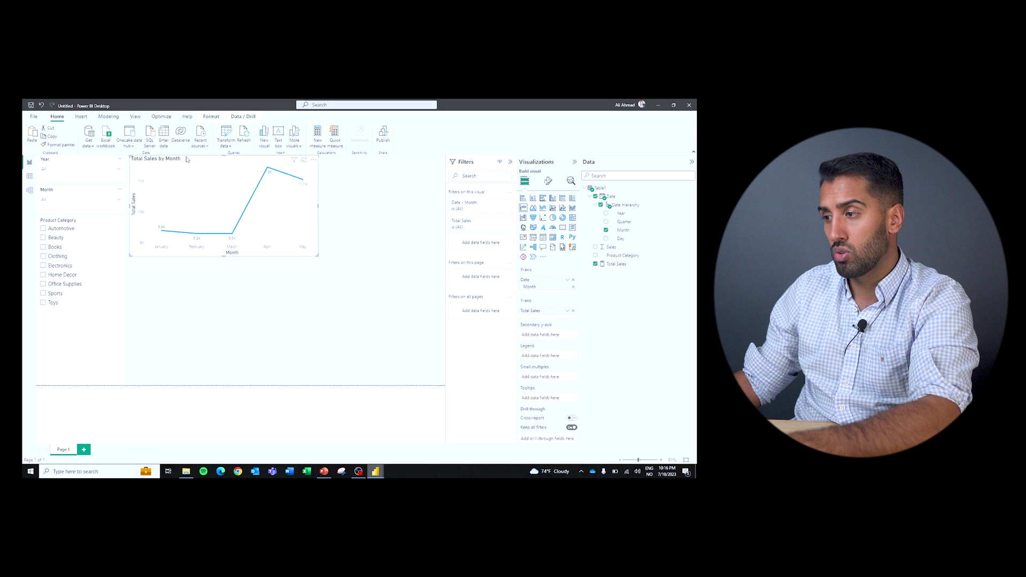
mouse_move(310, 181)
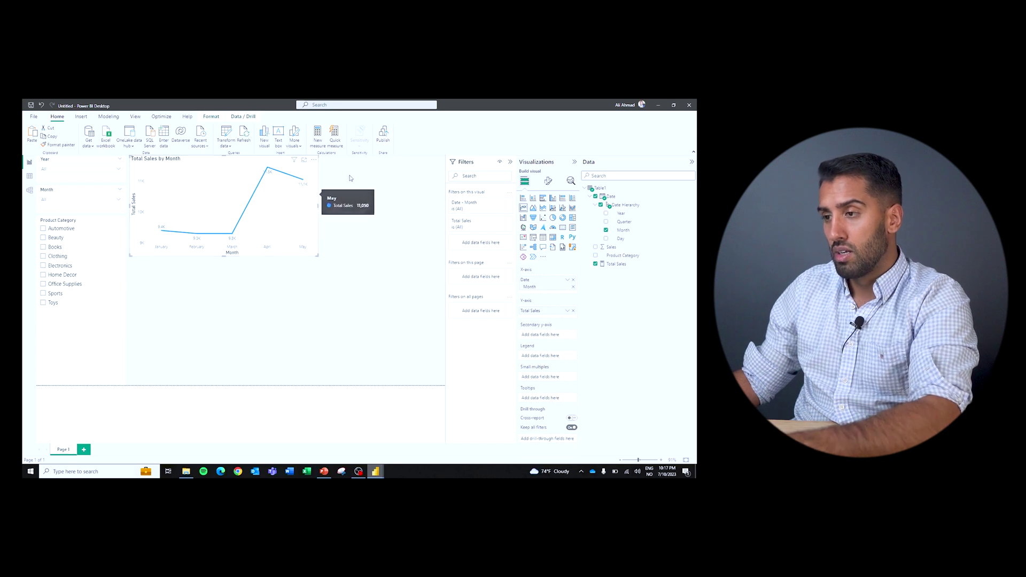
- Duplicate the monthly sales line chart and narrow the copy beside the original
click(355, 218)
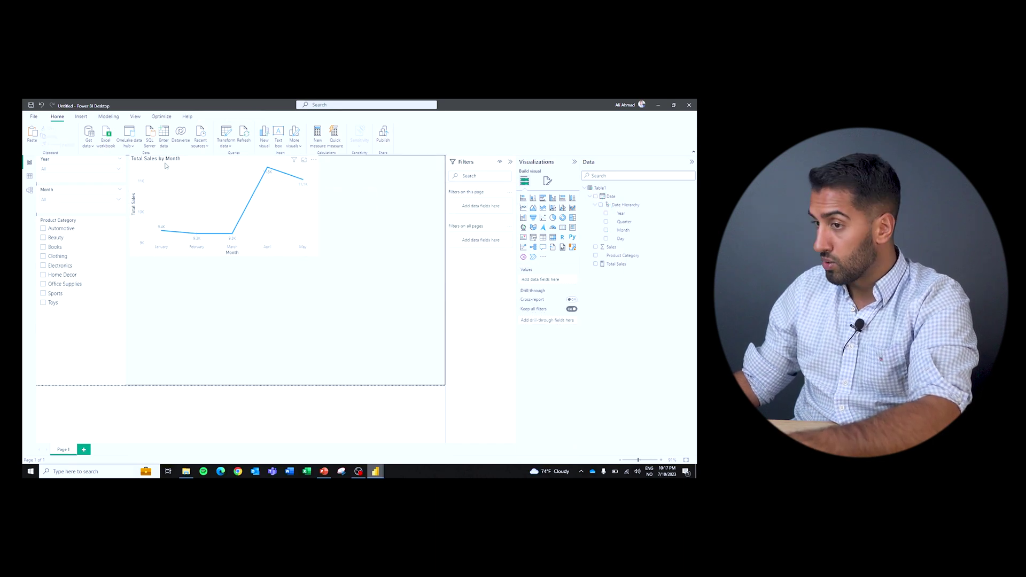
click(165, 166)
key(ctrl+c)
key(ctrl+v)
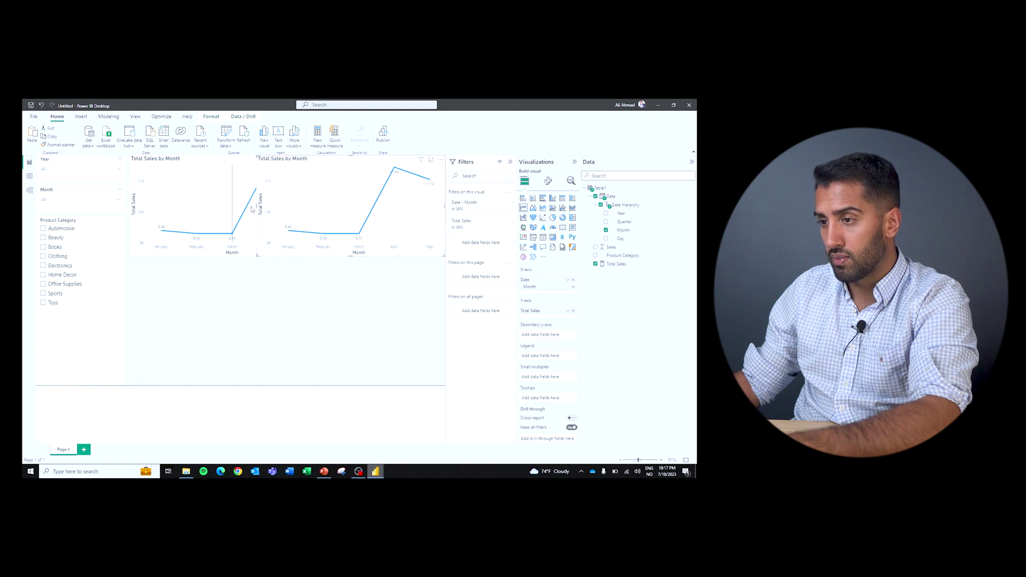
drag(252, 209, 326, 208)
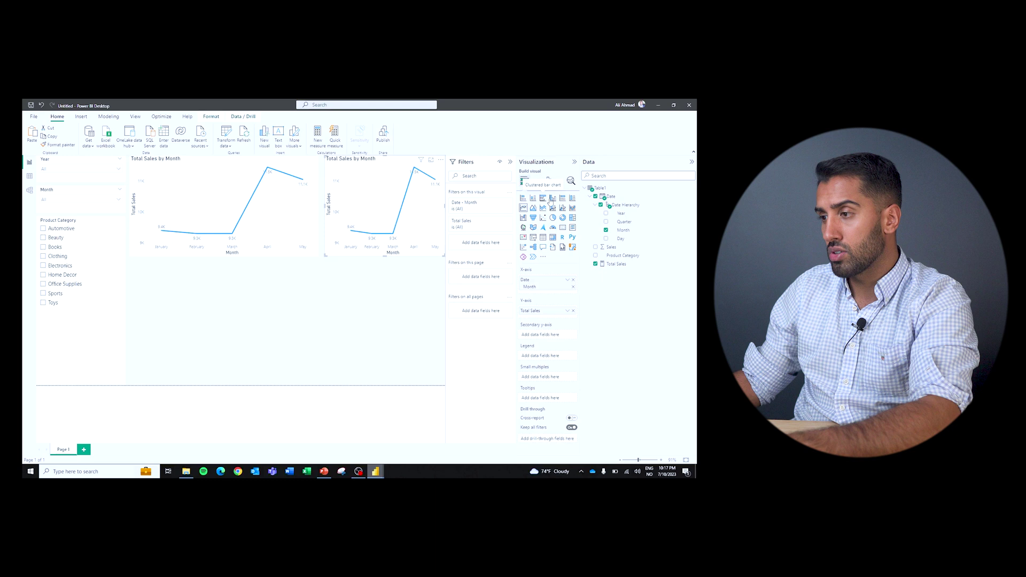
- Convert the copy to a clustered bar chart with Product Category replacing Month
click(542, 199)
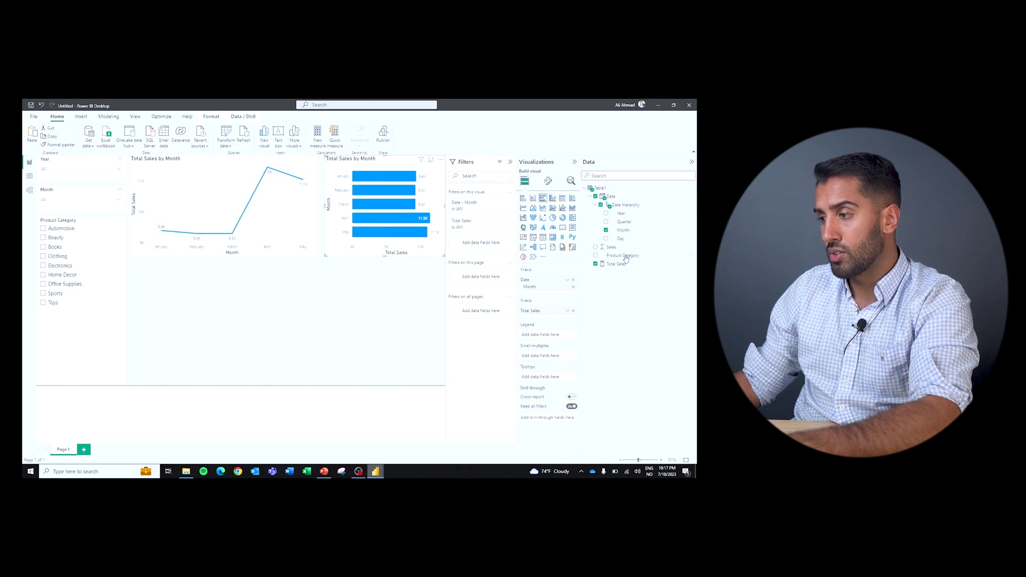
drag(623, 256, 563, 280)
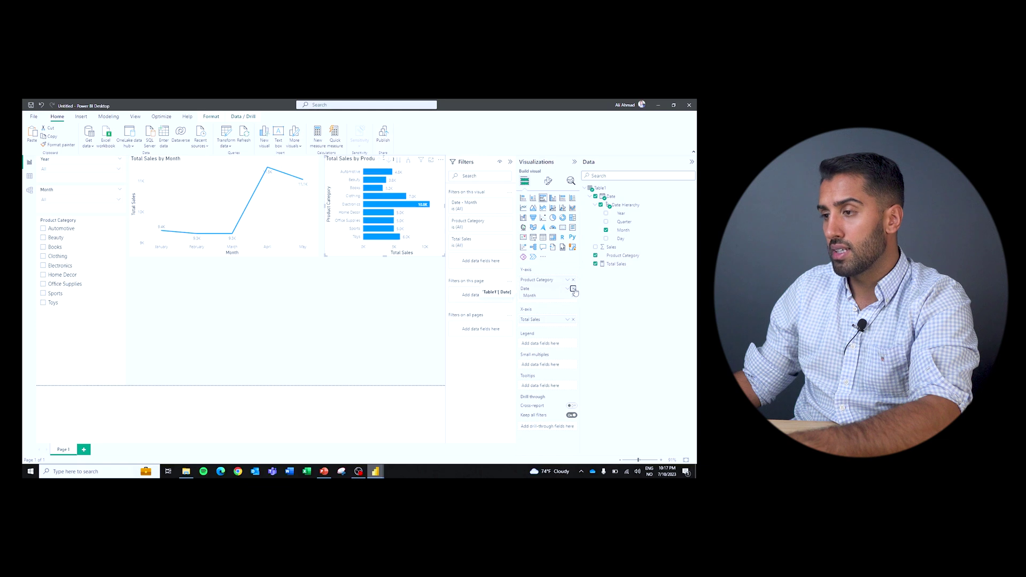
click(573, 289)
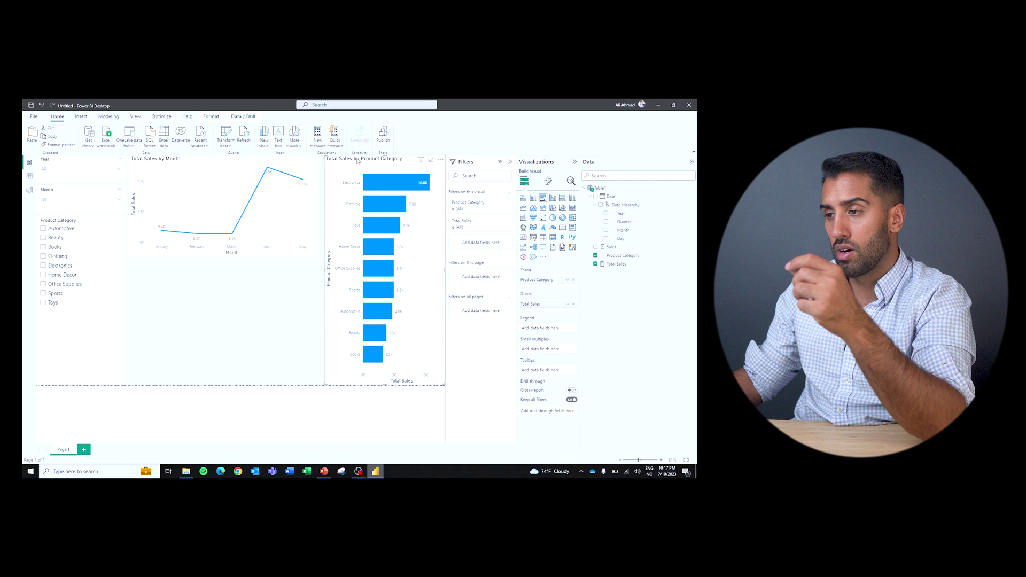
- Nudge and widen the bar chart, and set its data label display units to None
drag(357, 159, 355, 161)
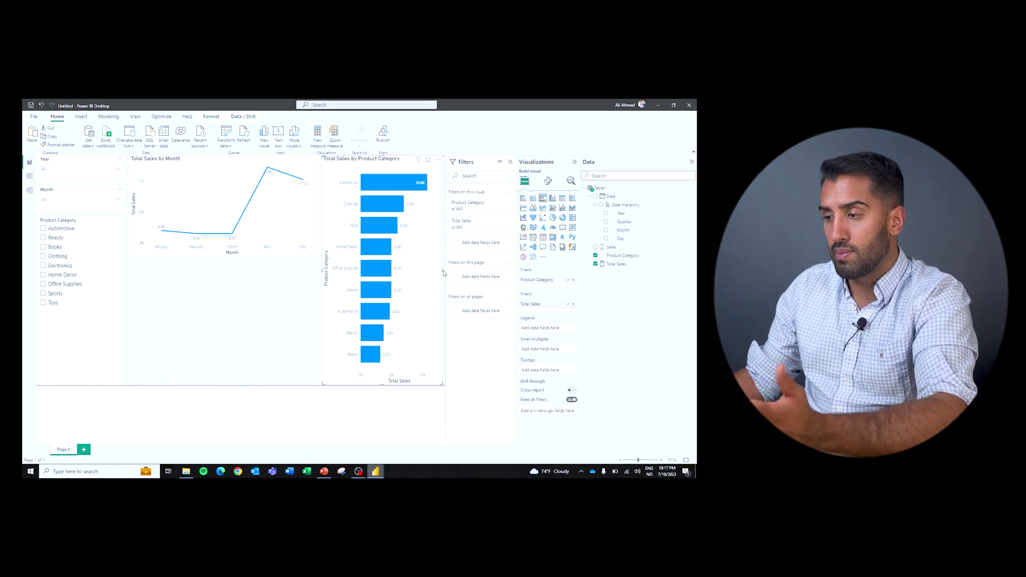
drag(441, 270, 444, 270)
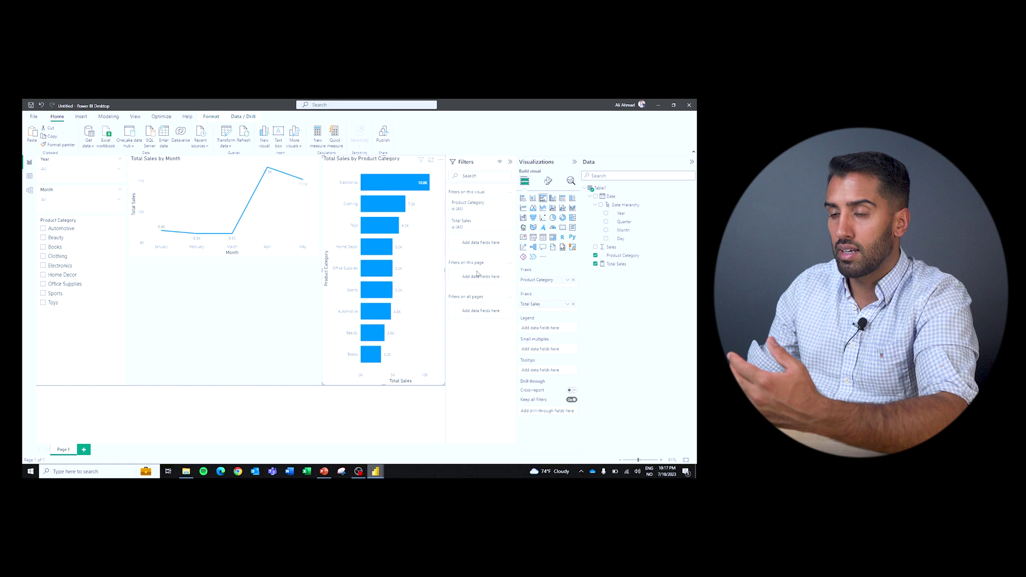
click(548, 181)
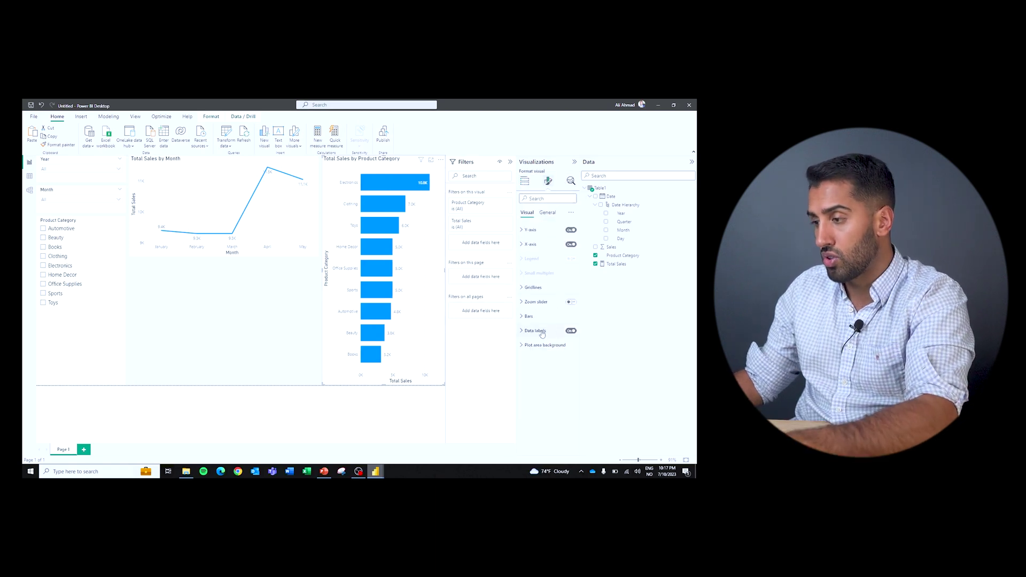
click(536, 331)
scroll(533, 412, down, 1)
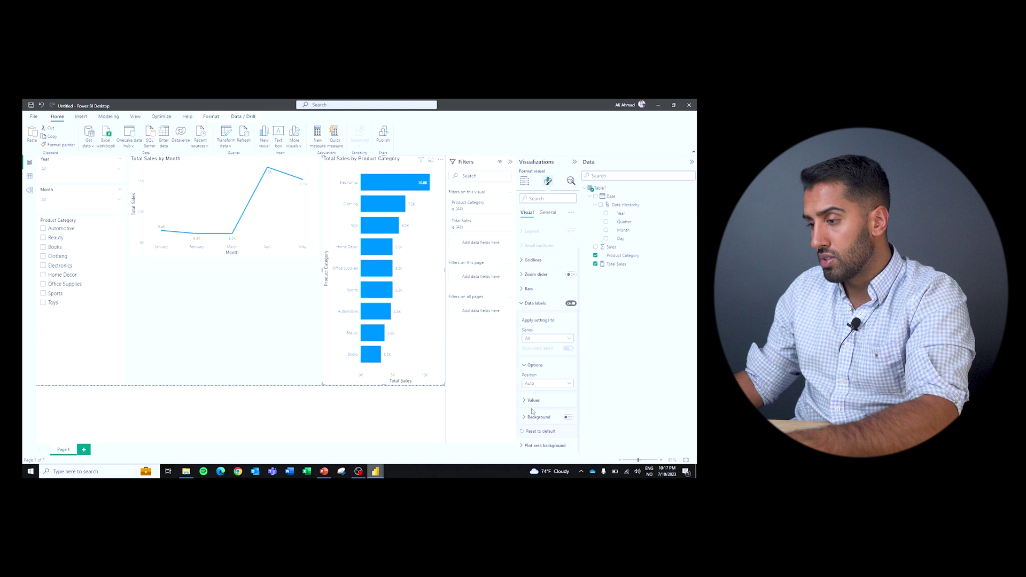
click(533, 400)
scroll(537, 403, down, 3)
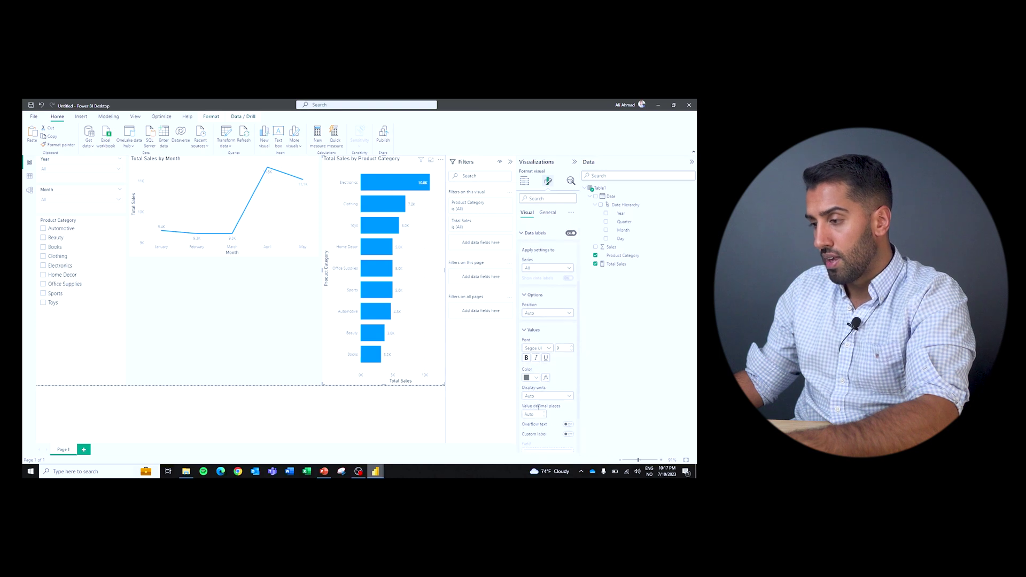
click(557, 397)
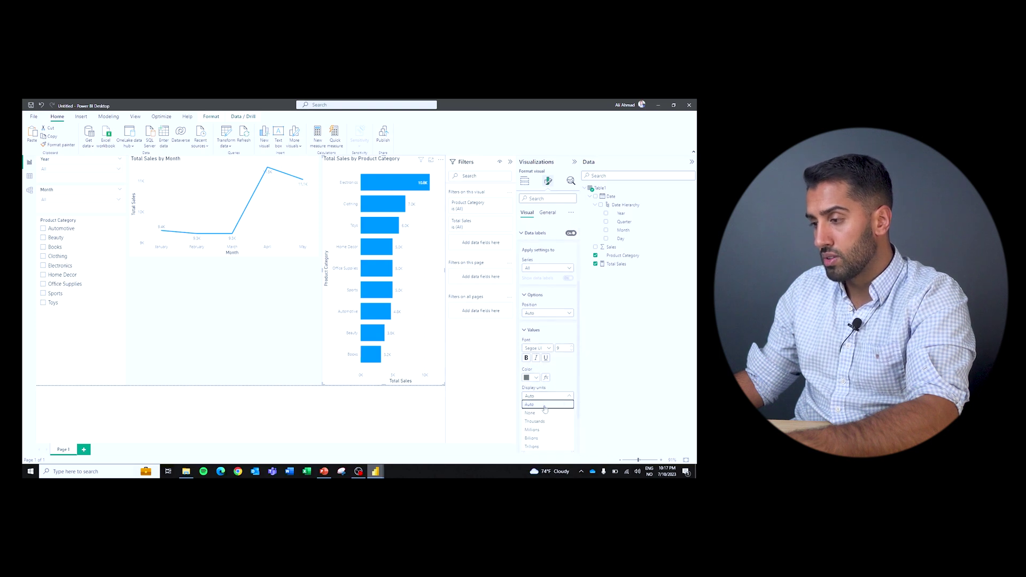
click(545, 410)
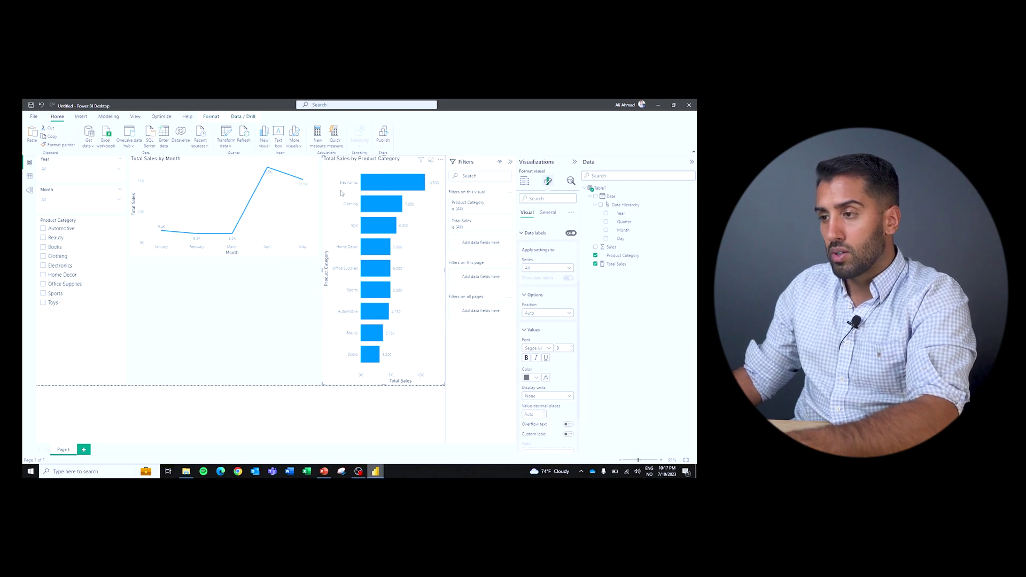
click(295, 282)
click(374, 162)
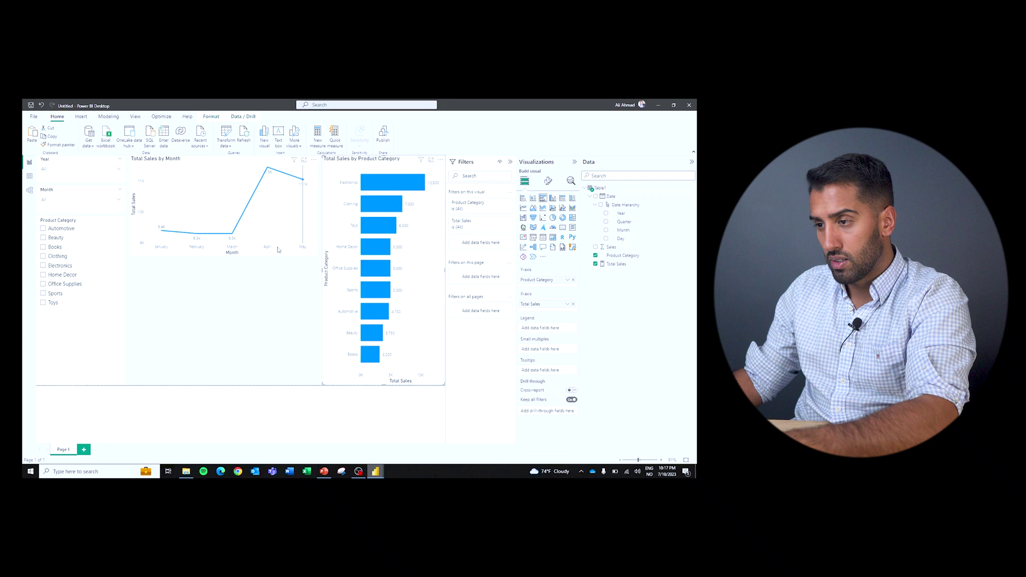
- Duplicate the category bar chart, place the copy under the line chart, and stretch it to match its width
drag(319, 267, 203, 277)
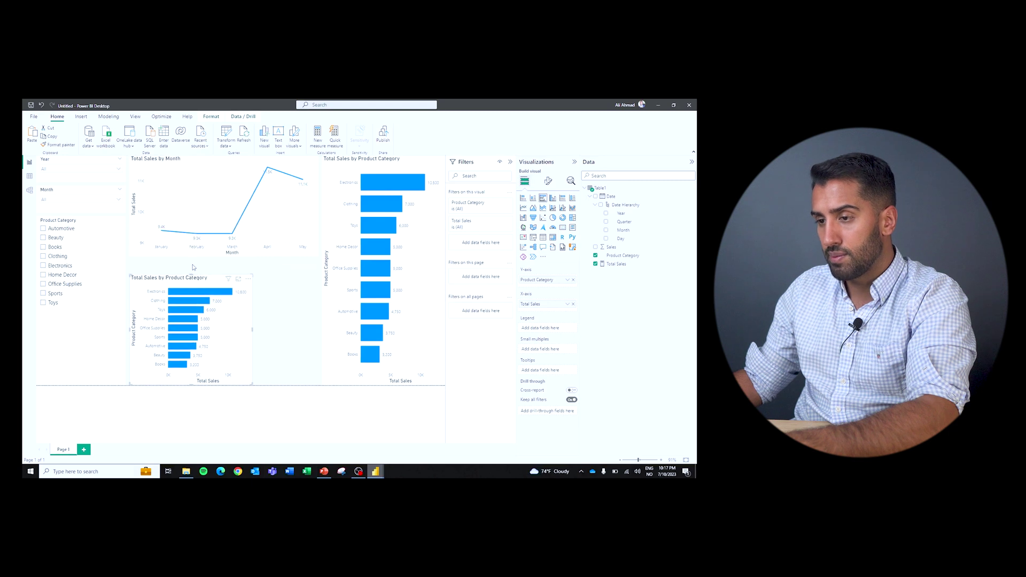
click(193, 265)
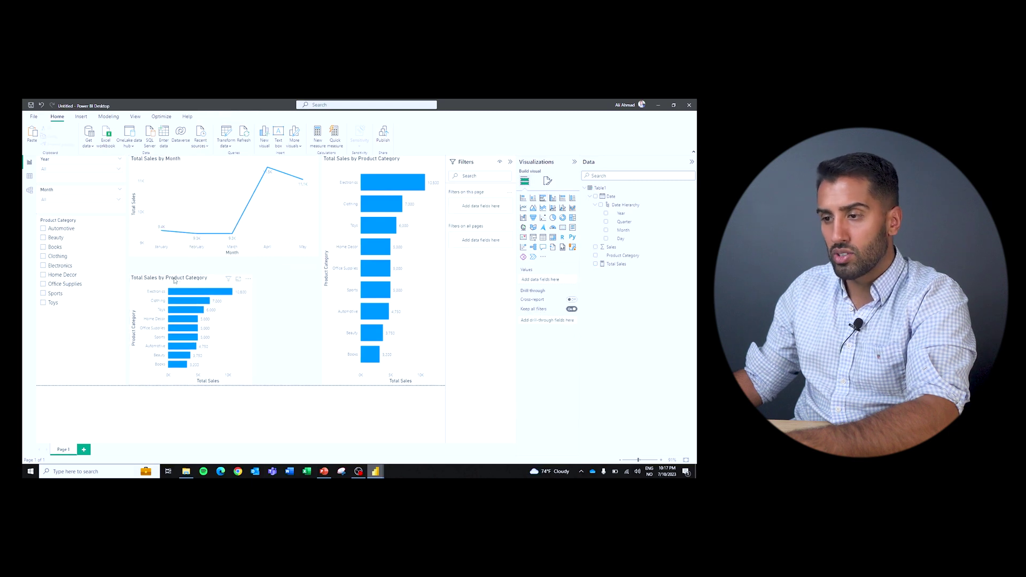
mouse_move(174, 281)
mouse_down()
mouse_move(165, 281)
mouse_move(166, 263)
mouse_move(182, 268)
mouse_up()
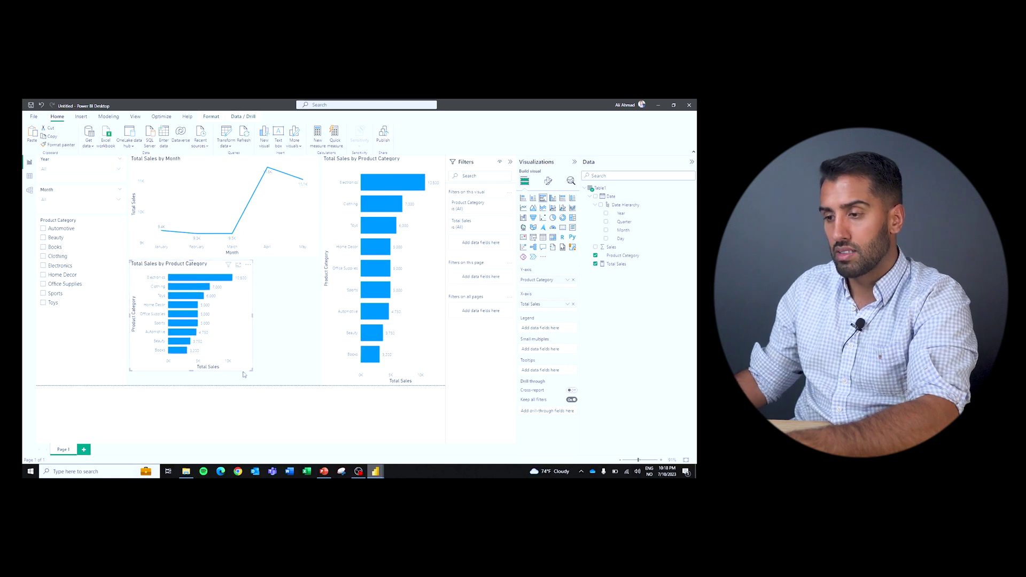
drag(250, 369, 305, 397)
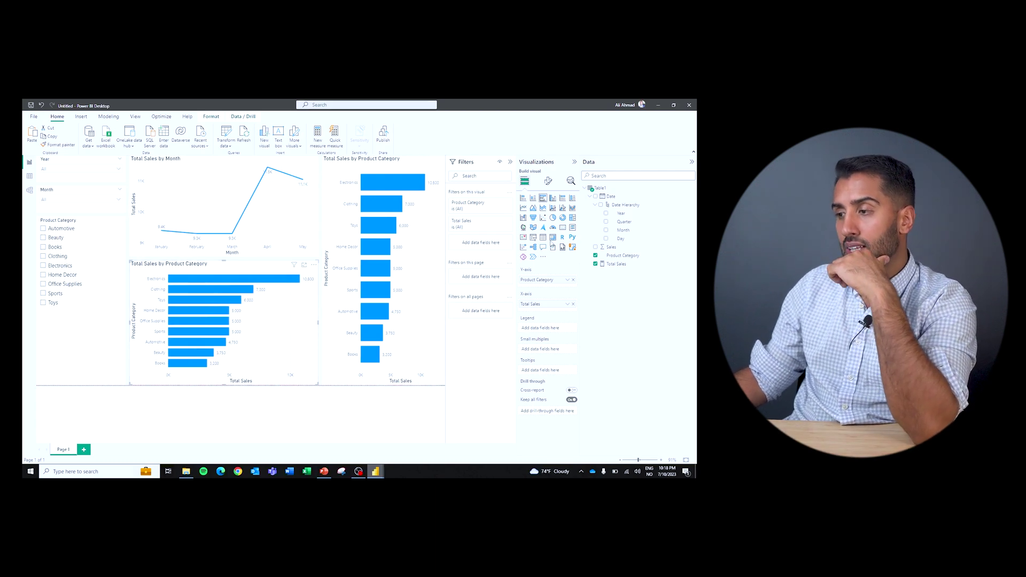
- Convert the copied chart into a Total Sales by Product Category matrix with Month as columns
click(554, 241)
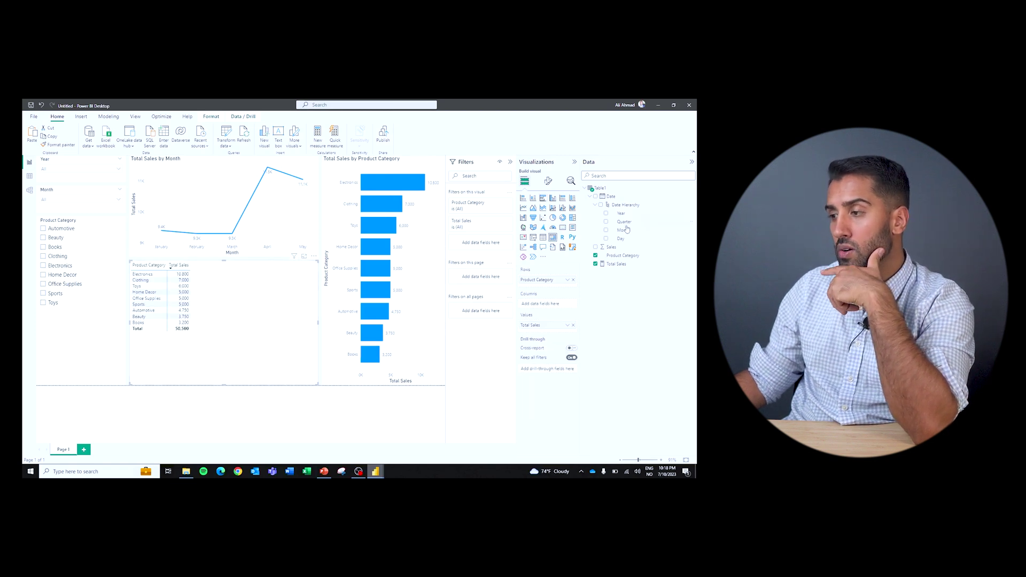
drag(624, 230, 544, 309)
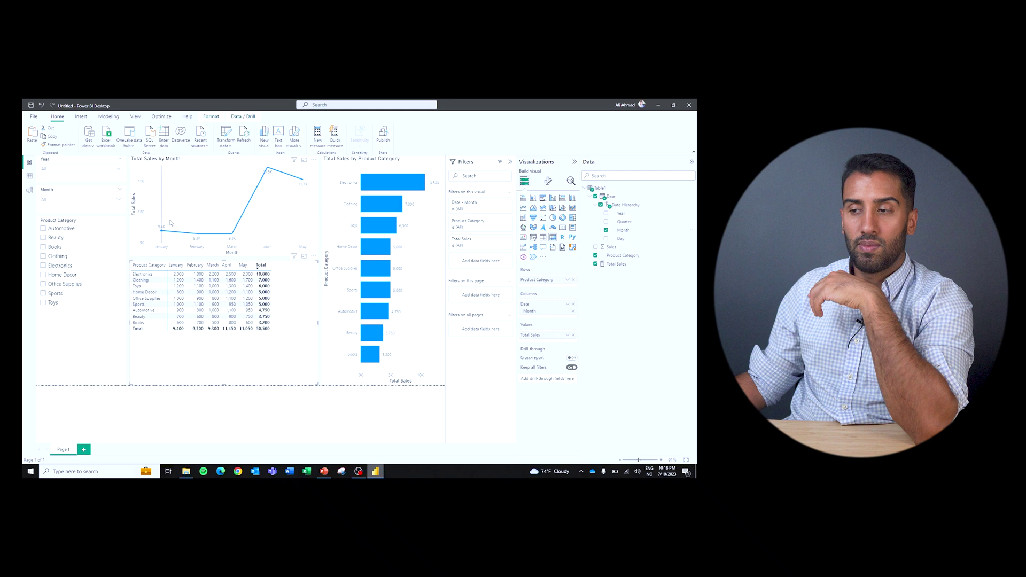
click(567, 335)
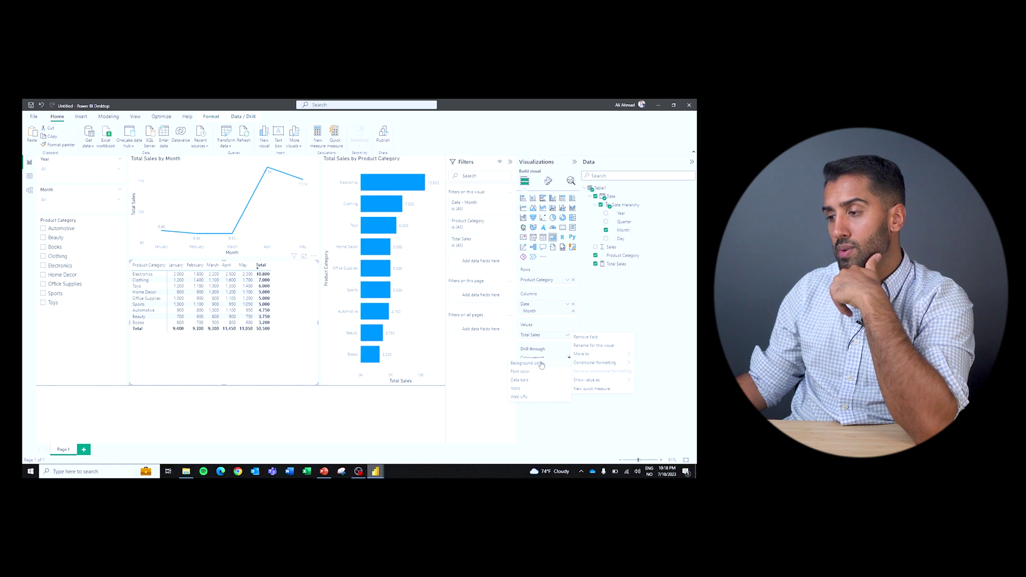
- Give Total Sales a background-colour gradient: light lowest, white middle, blue highest values
click(438, 301)
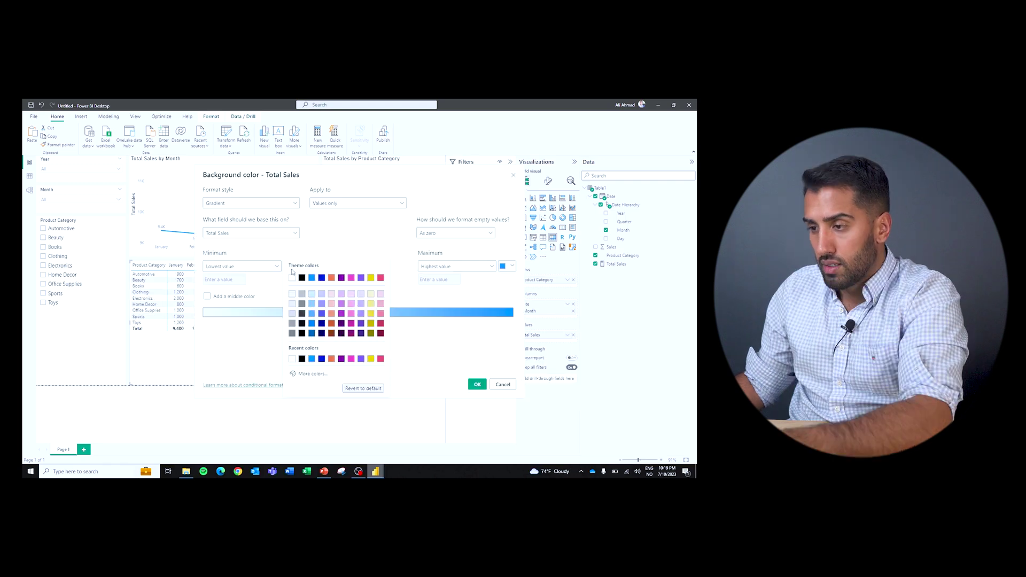
click(291, 278)
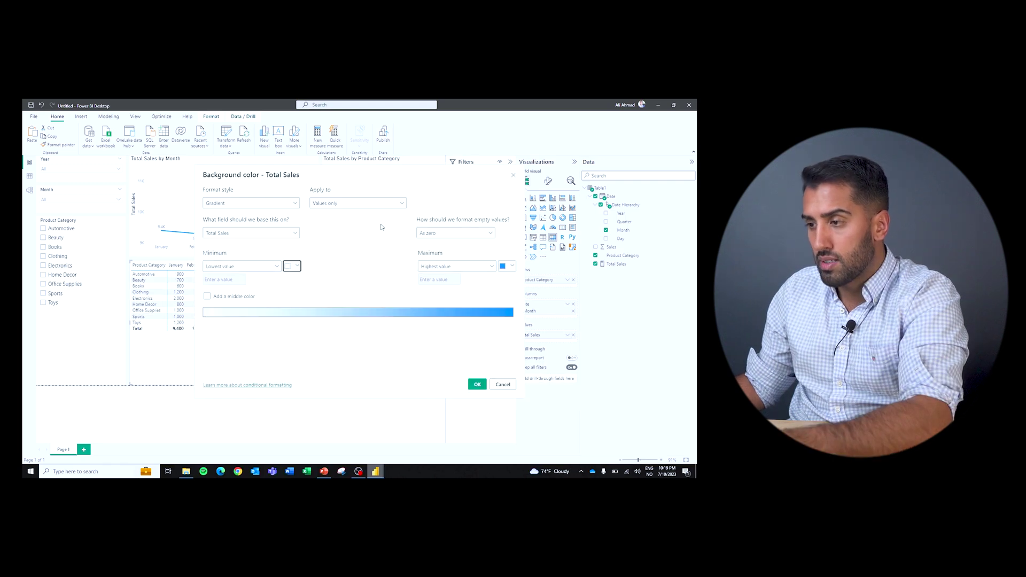
click(227, 297)
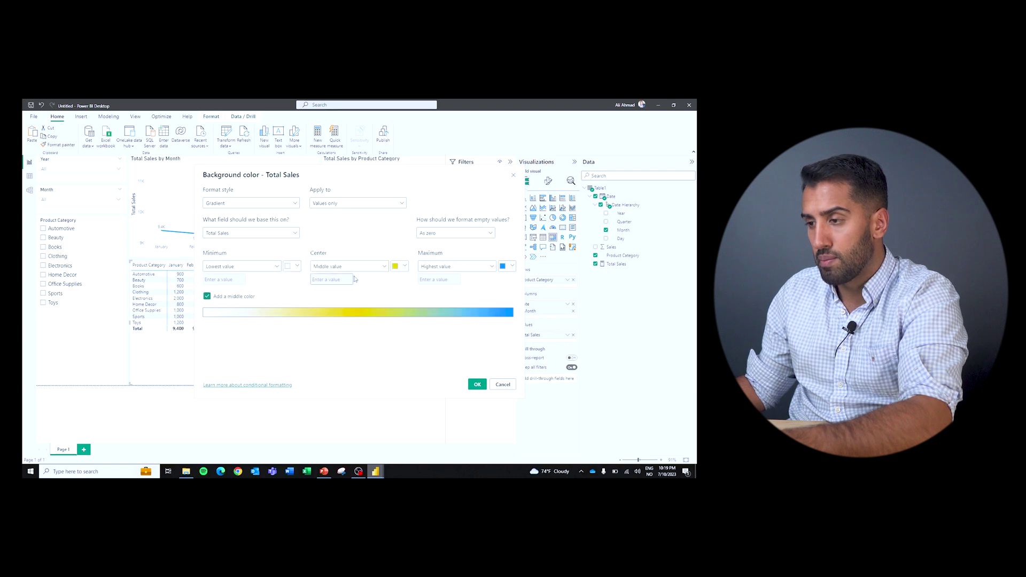
click(398, 267)
click(400, 278)
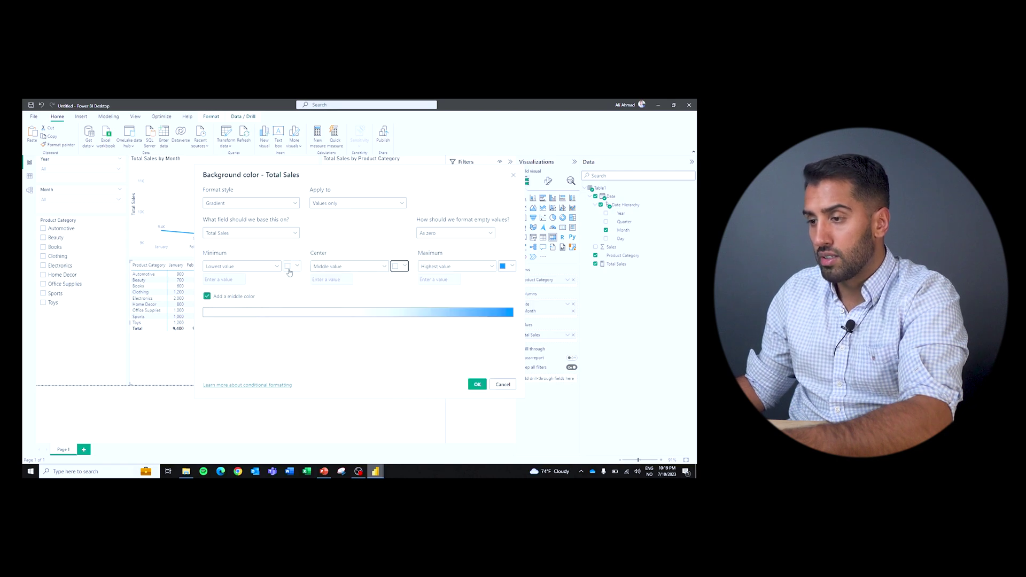
click(290, 266)
click(293, 304)
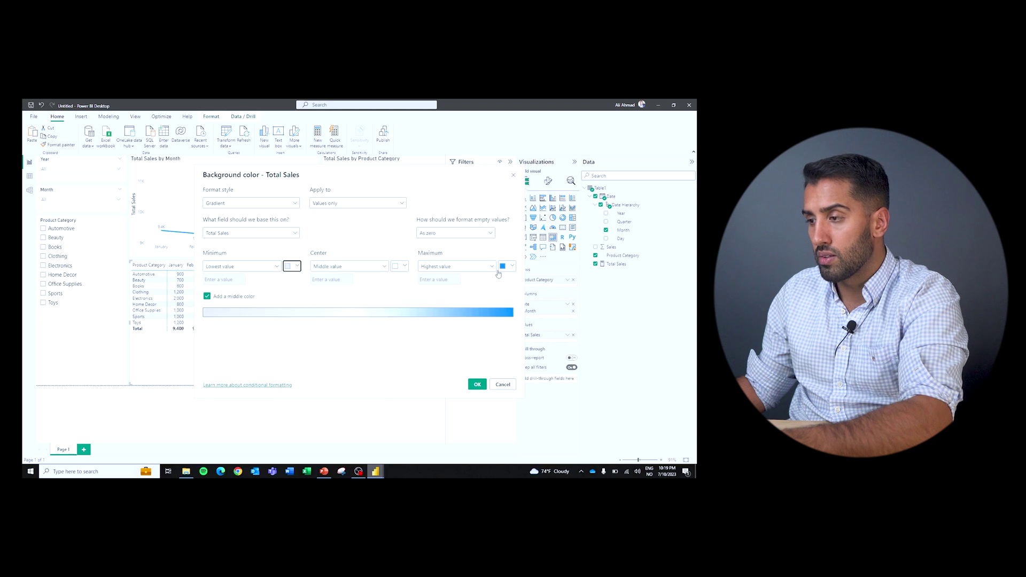
click(506, 267)
click(436, 315)
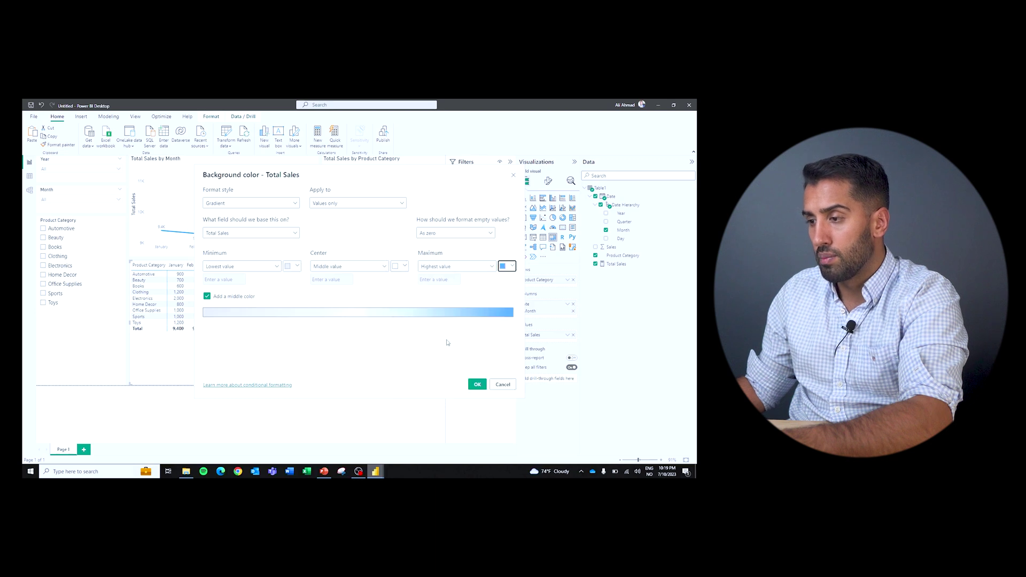
click(292, 266)
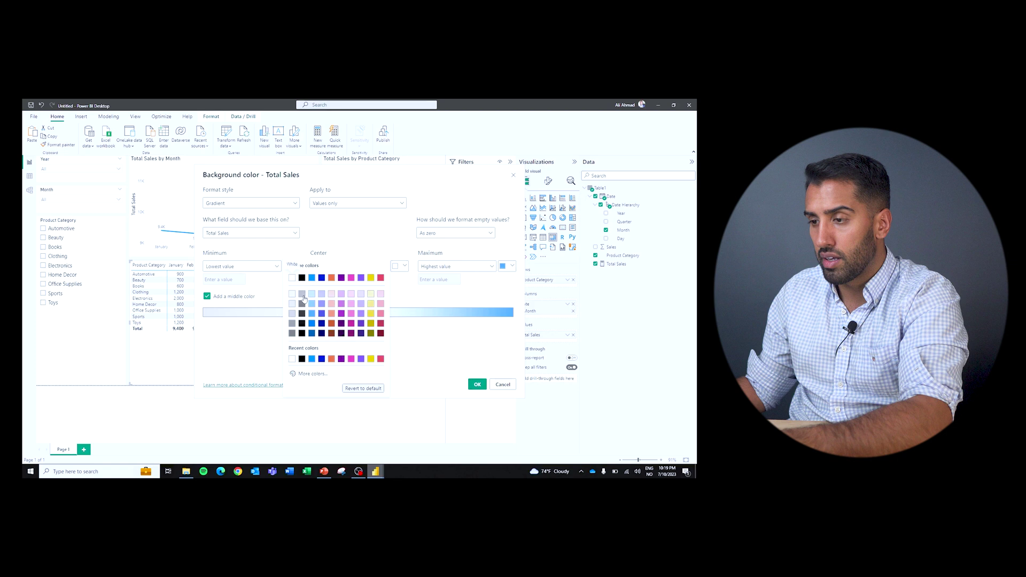
click(292, 295)
click(477, 385)
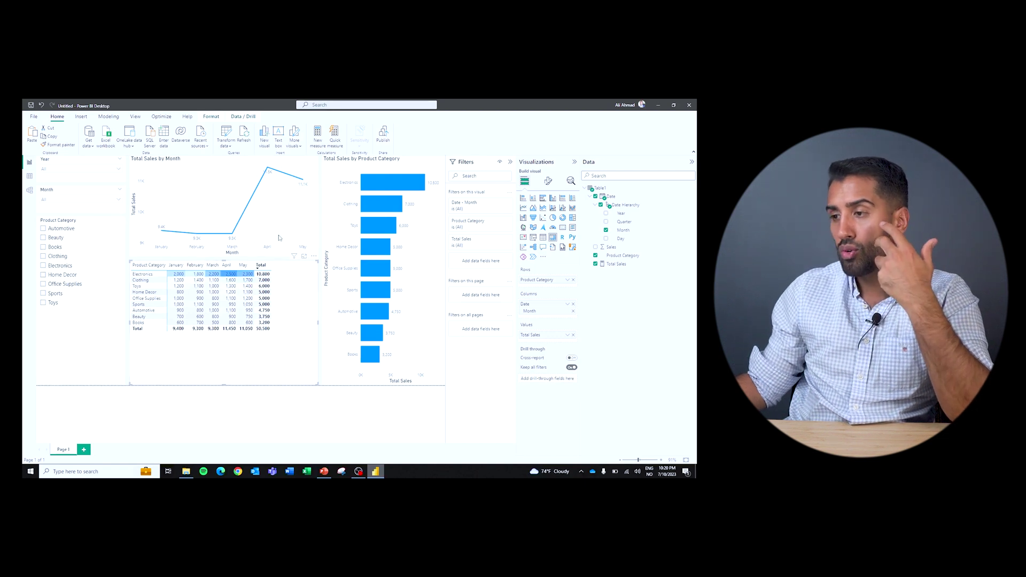
click(348, 184)
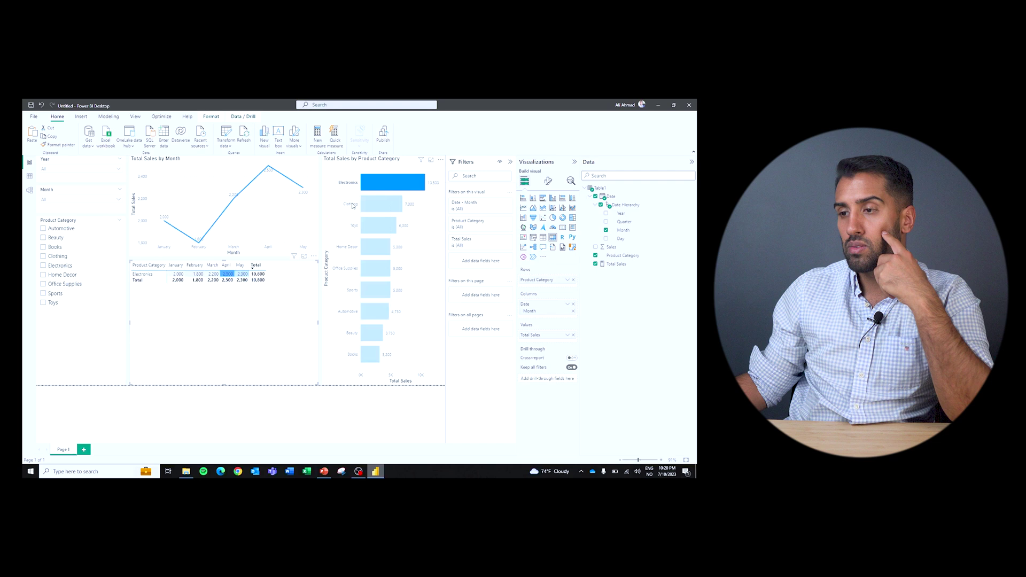
click(351, 204)
click(355, 228)
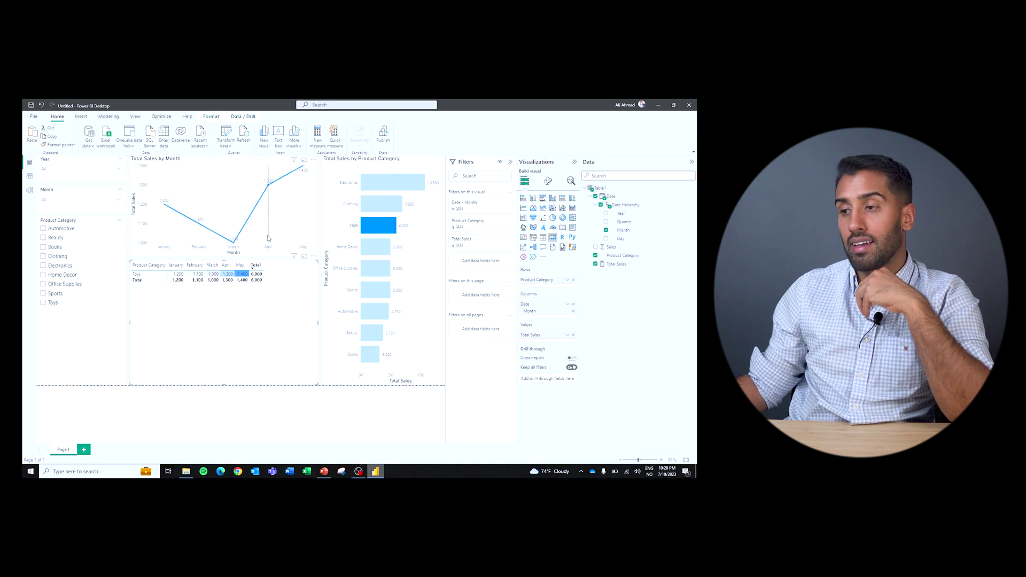
click(359, 224)
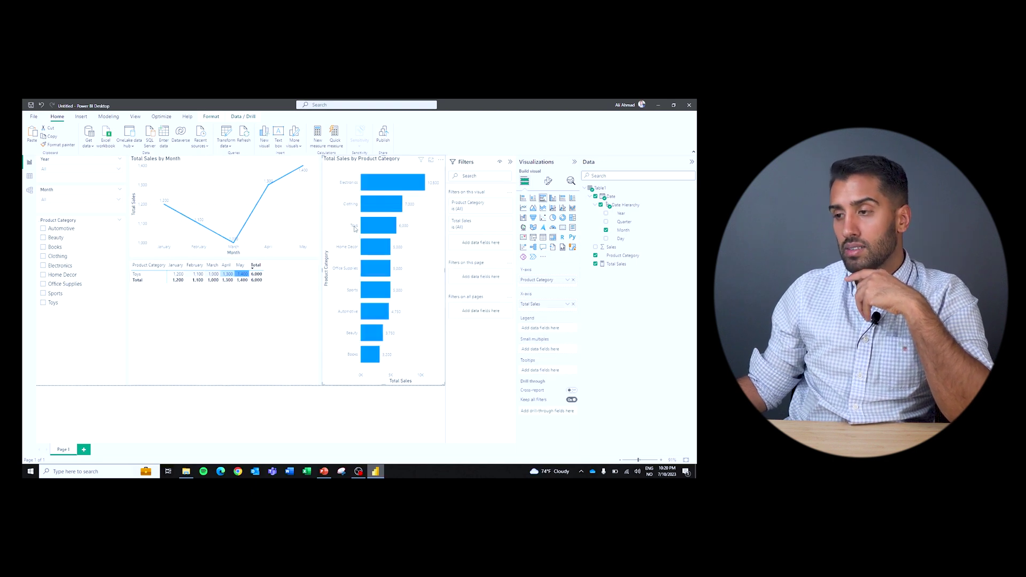
click(358, 226)
click(354, 229)
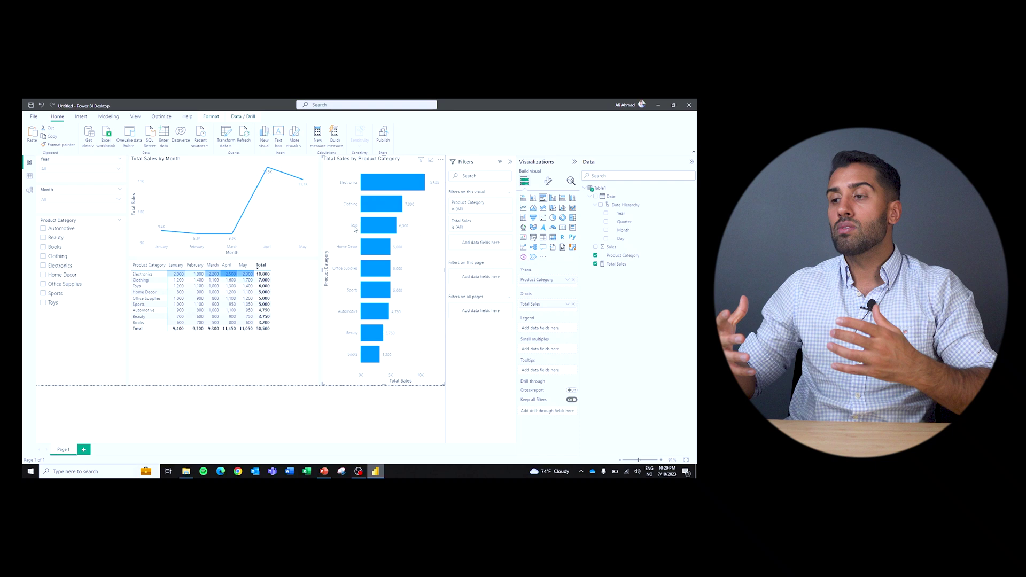